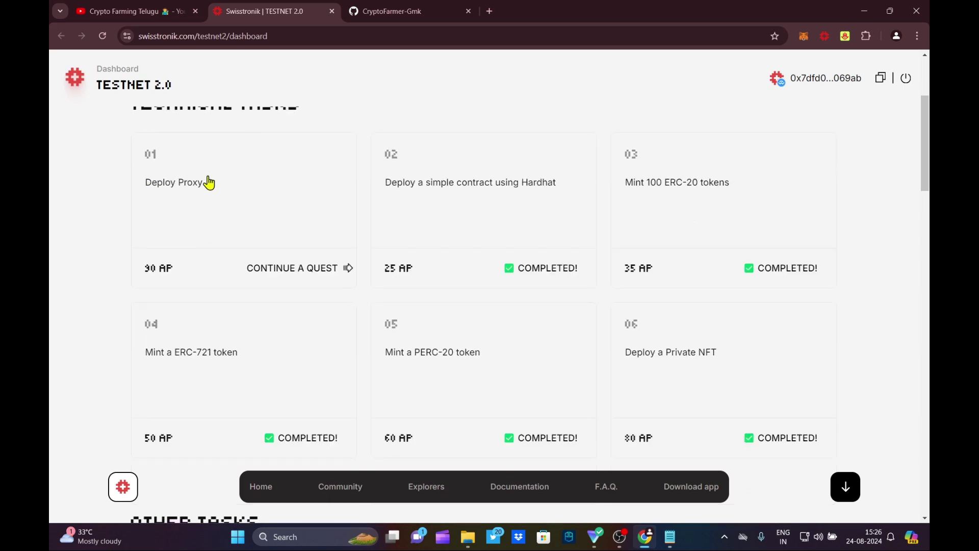
# - Read through the Deploy Proxy task details on the Swisstronik dashboard
pyautogui.click(332, 270)
pyautogui.scroll(3, 448, 236)
pyautogui.scroll(2, 446, 232)
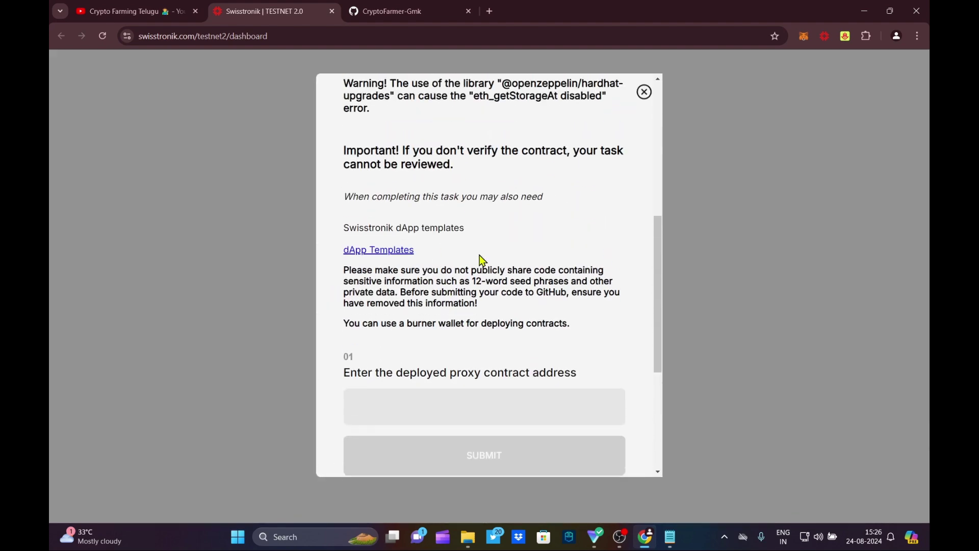
pyautogui.scroll(-4, 479, 255)
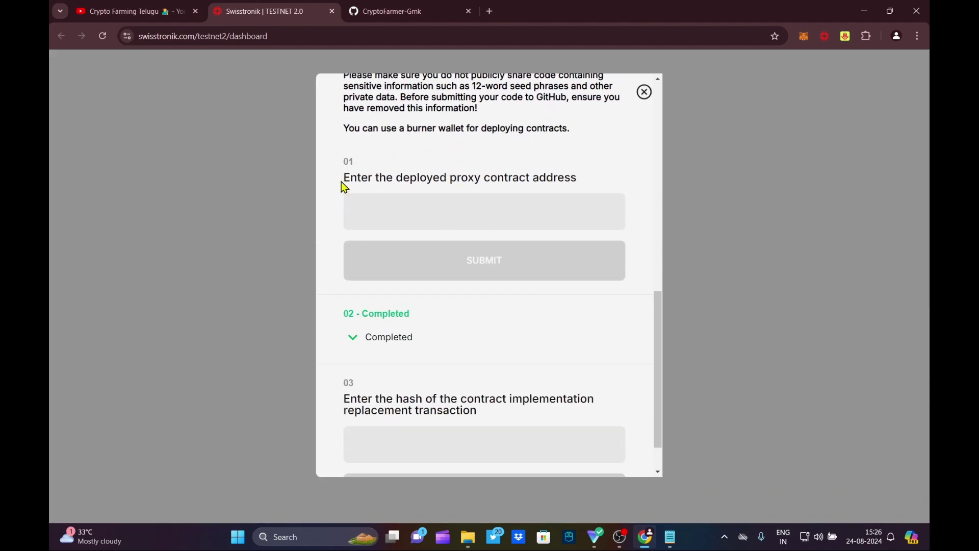
pyautogui.scroll(-1, 439, 214)
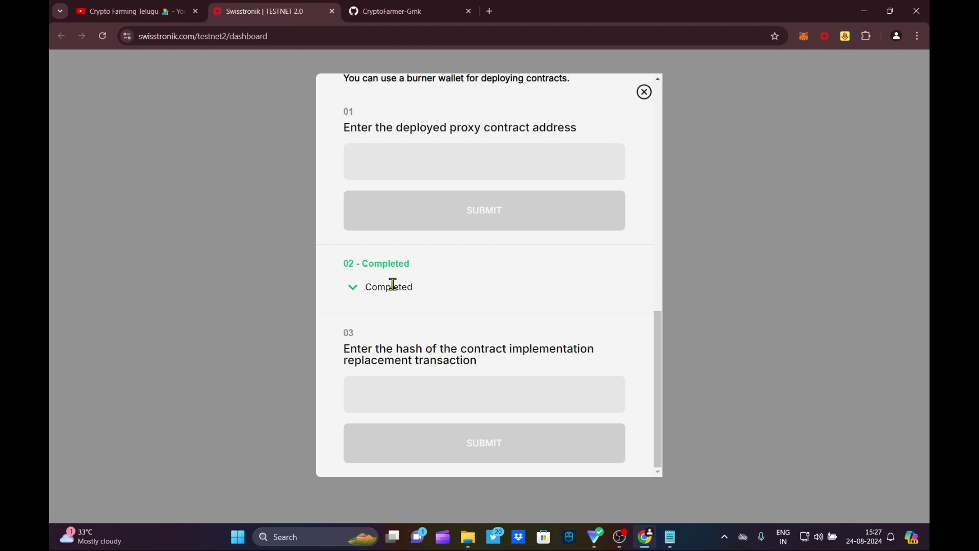
pyautogui.scroll(1, 422, 291)
pyautogui.scroll(-1, 415, 386)
pyautogui.scroll(6, 465, 240)
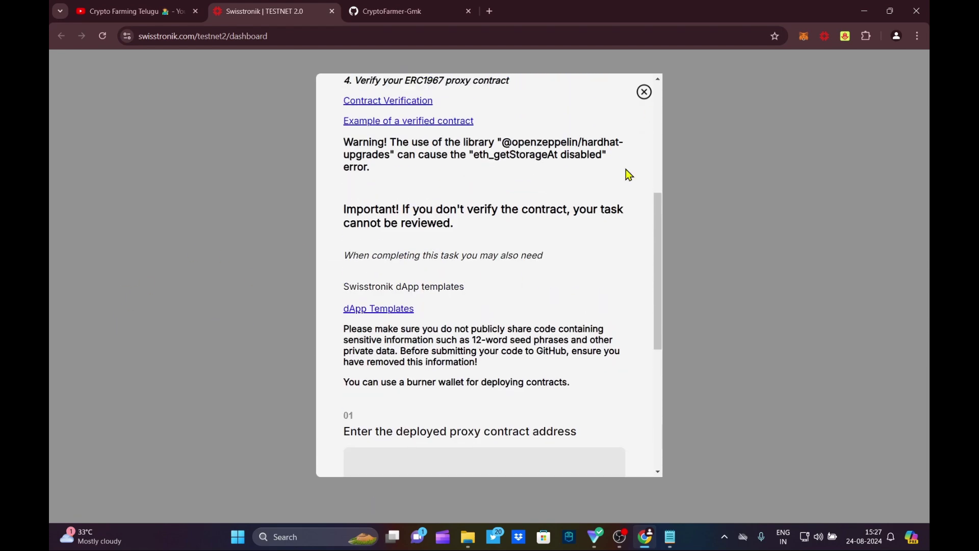
pyautogui.click(644, 93)
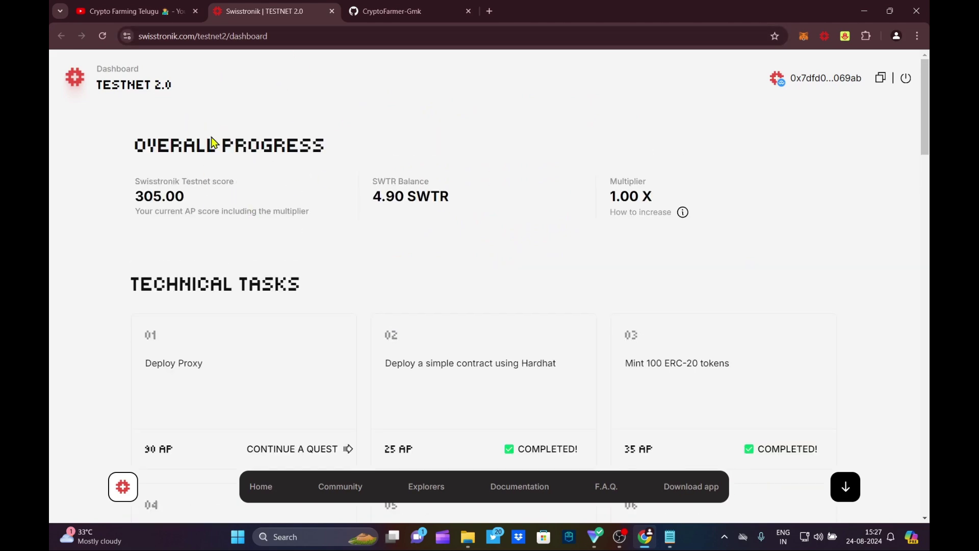
# - Glance at the YouTube channel videos page and scroll back over the dashboard
pyautogui.click(133, 11)
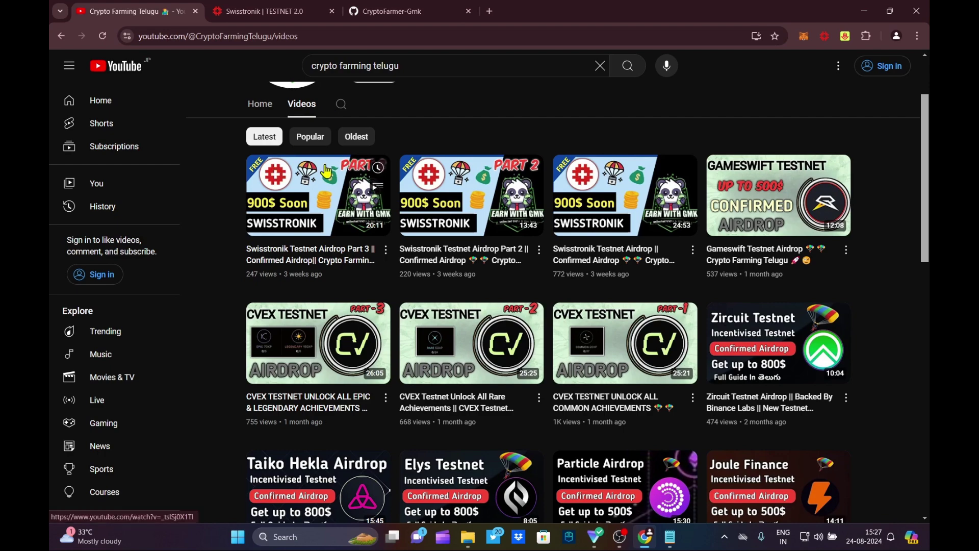
pyautogui.click(274, 11)
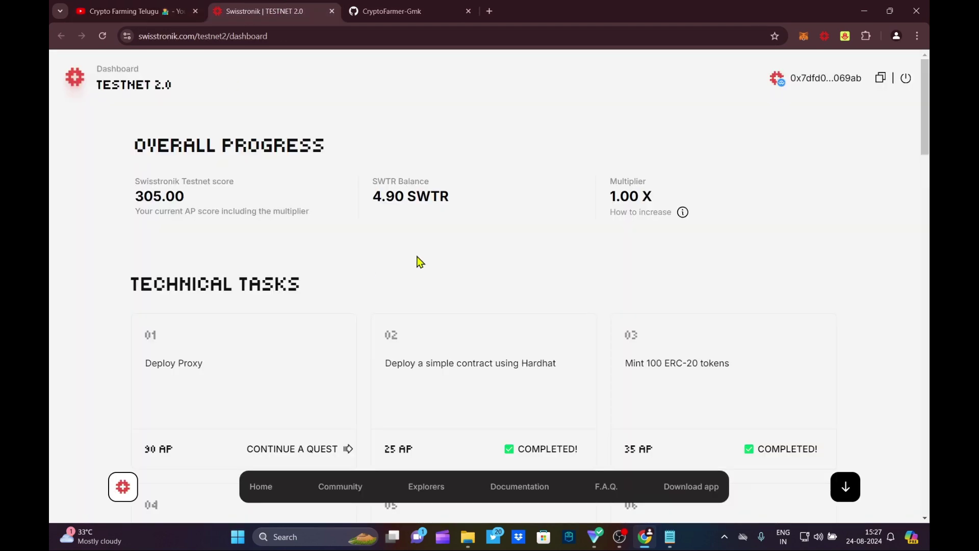
pyautogui.scroll(-7, 415, 330)
pyautogui.scroll(-5, 418, 330)
pyautogui.scroll(15, 416, 328)
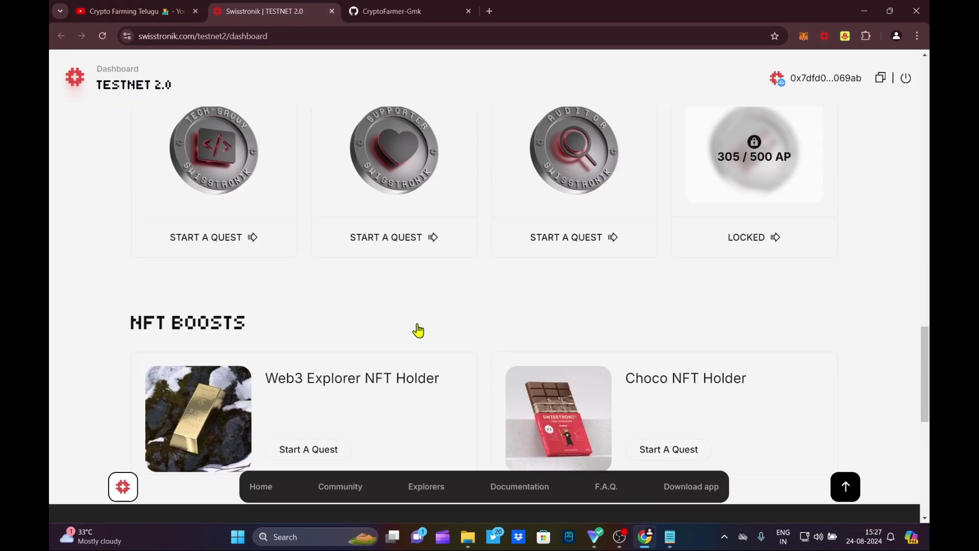
pyautogui.scroll(3, 402, 268)
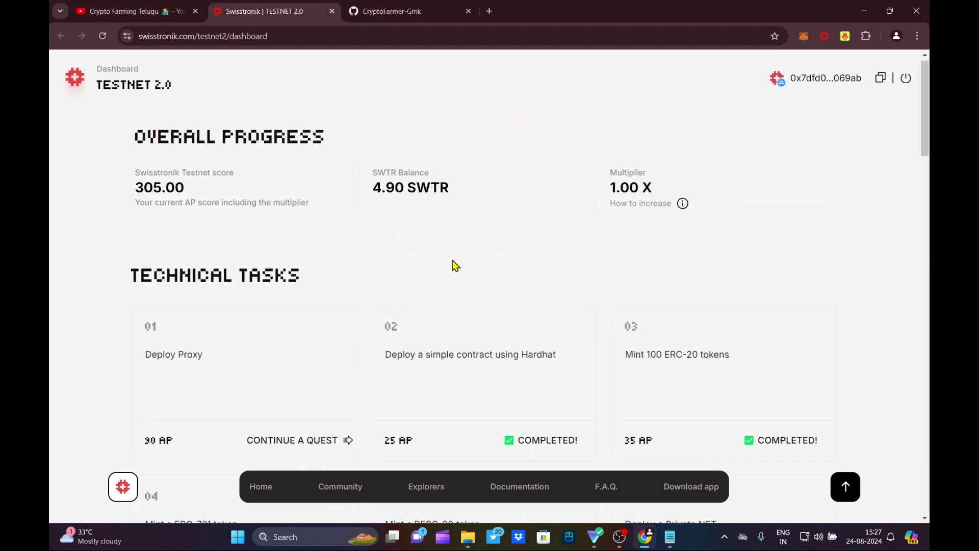
pyautogui.click(134, 13)
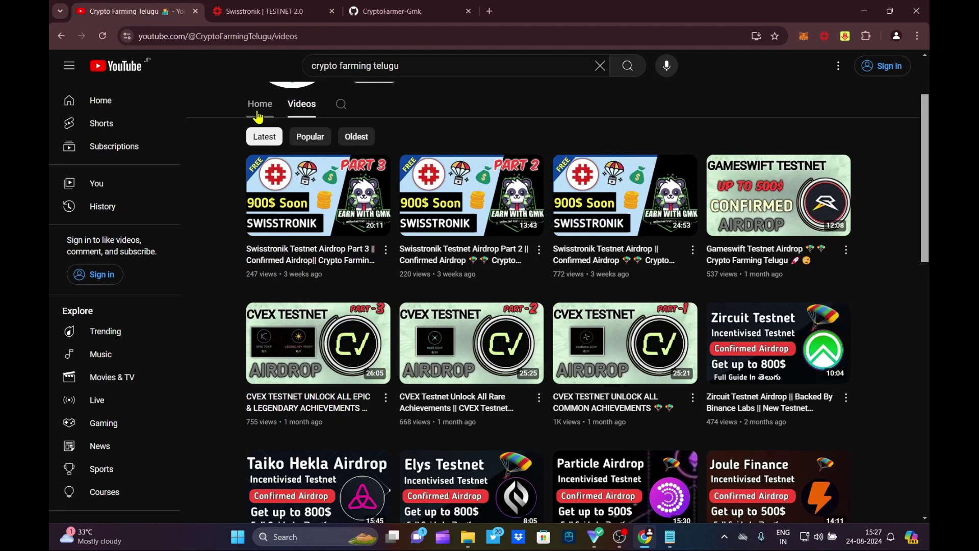
pyautogui.click(252, 17)
pyautogui.scroll(-5, 324, 301)
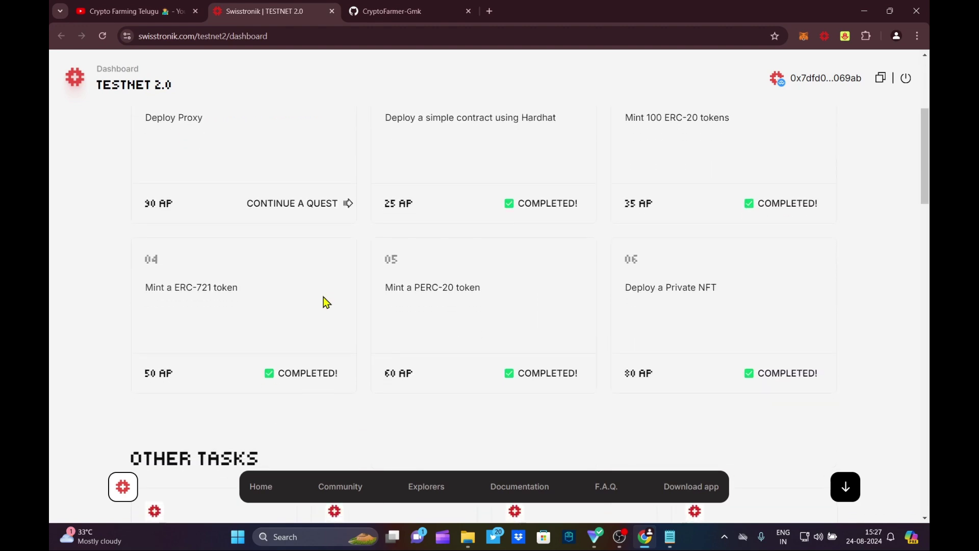
pyautogui.scroll(4, 301, 315)
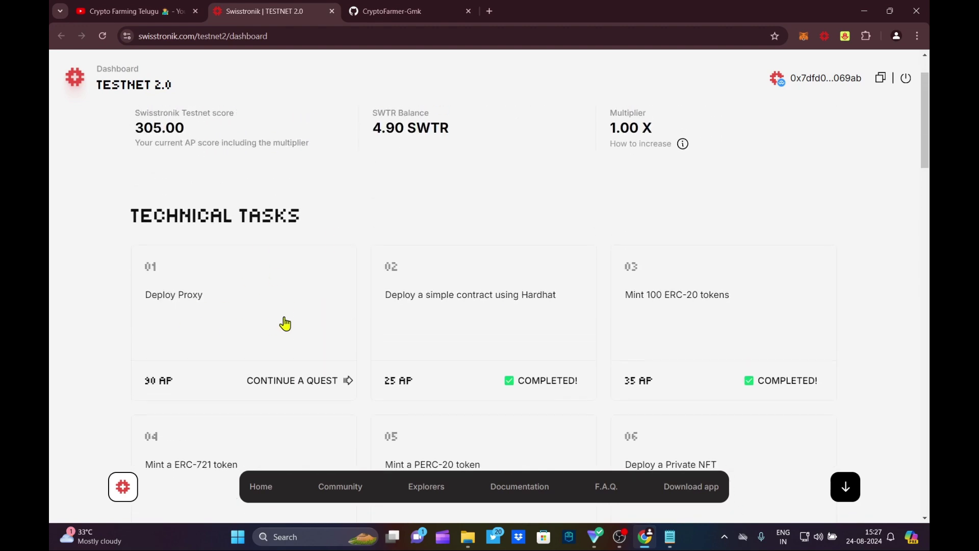
# - Create a MetaMask account named 'Swisstronik 6th task' and copy its address
pyautogui.click(804, 37)
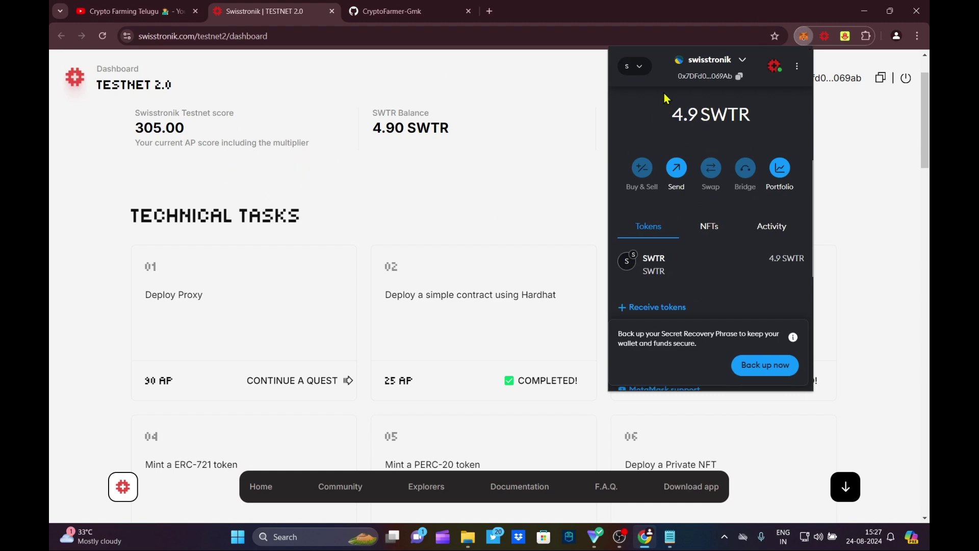
pyautogui.click(743, 64)
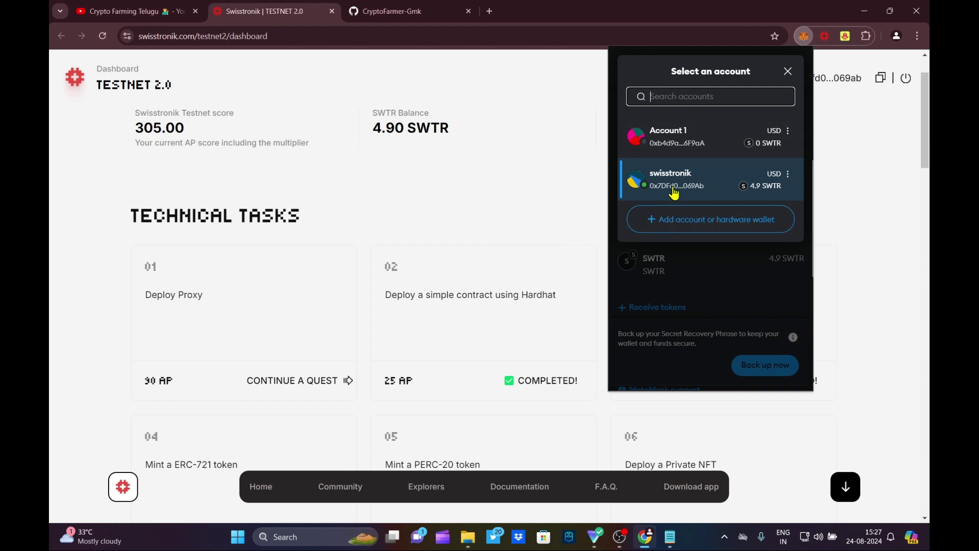
pyautogui.click(696, 224)
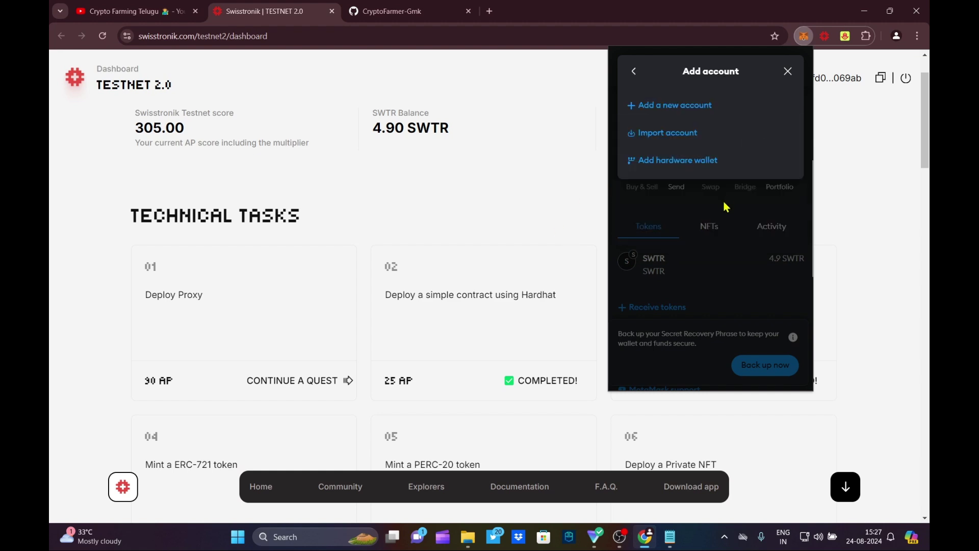
pyautogui.click(664, 107)
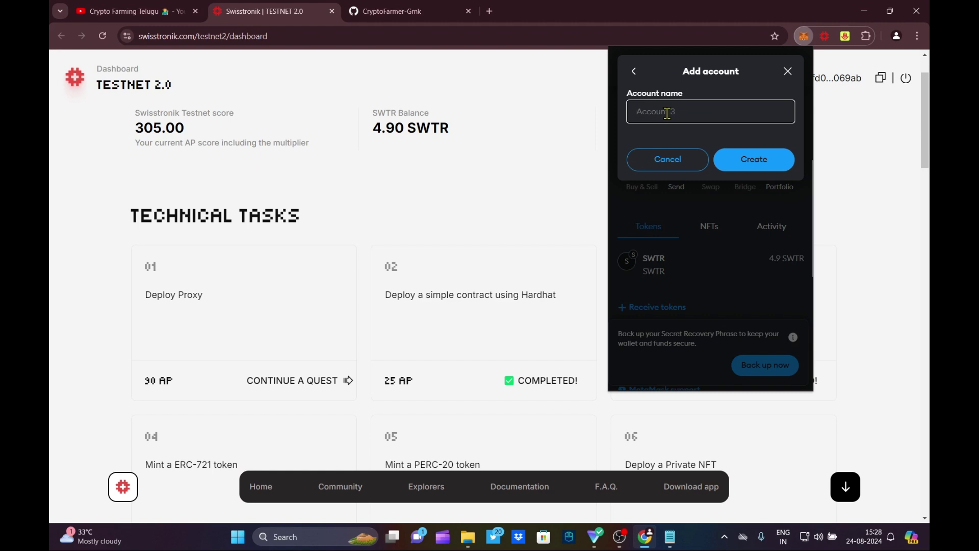
pyautogui.write('Swisstronik 6th task')
pyautogui.click(747, 160)
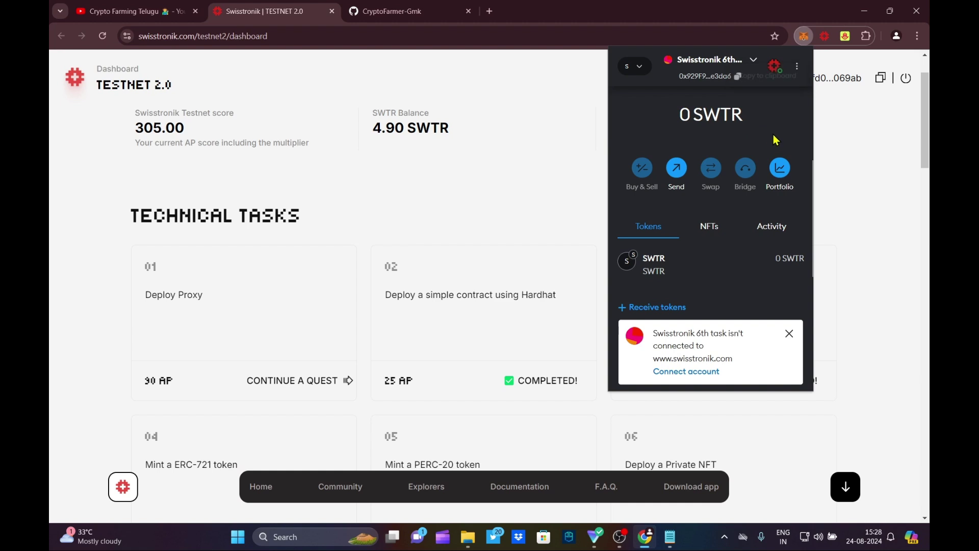
pyautogui.click(739, 78)
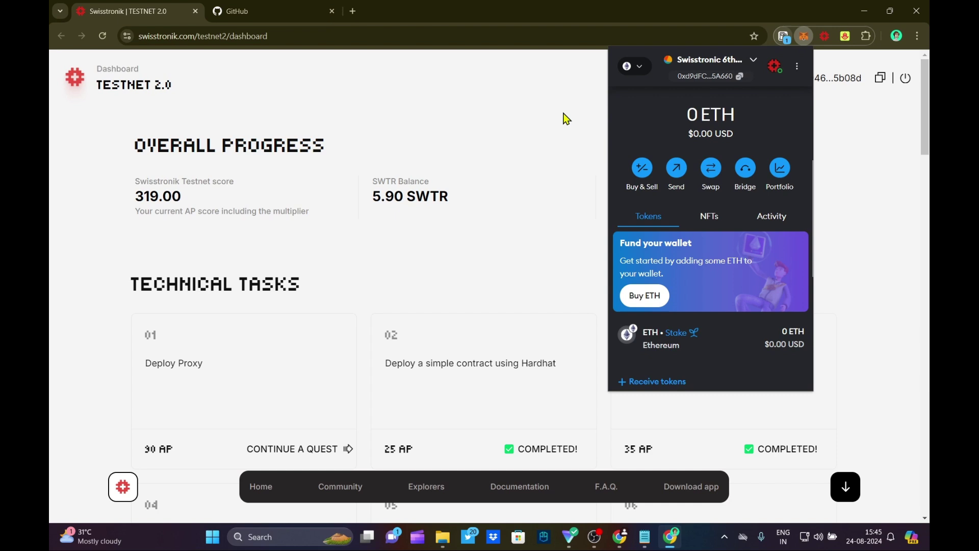
pyautogui.click(564, 114)
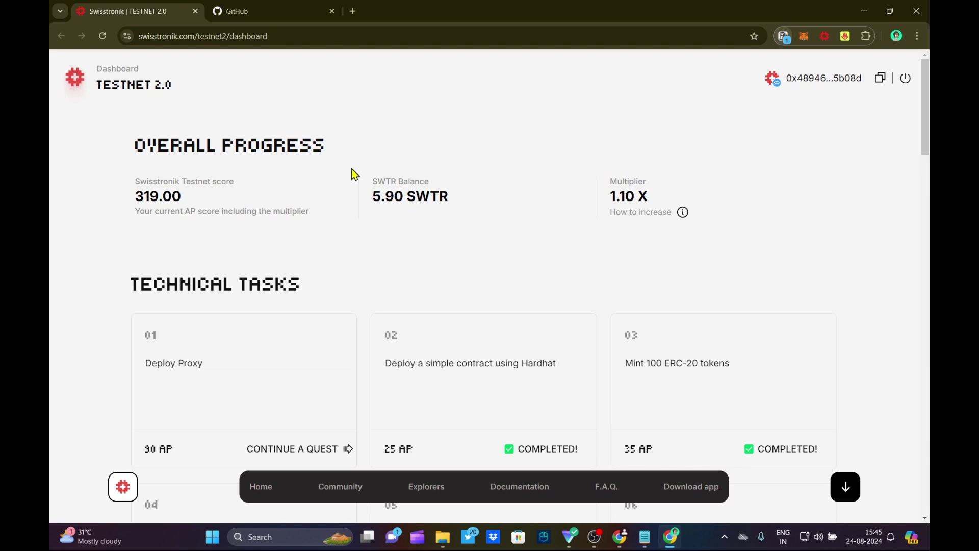
# - Request 1 test SWTR from the Swisstronik Faucet for the pasted wallet address
pyautogui.scroll(-10, 497, 248)
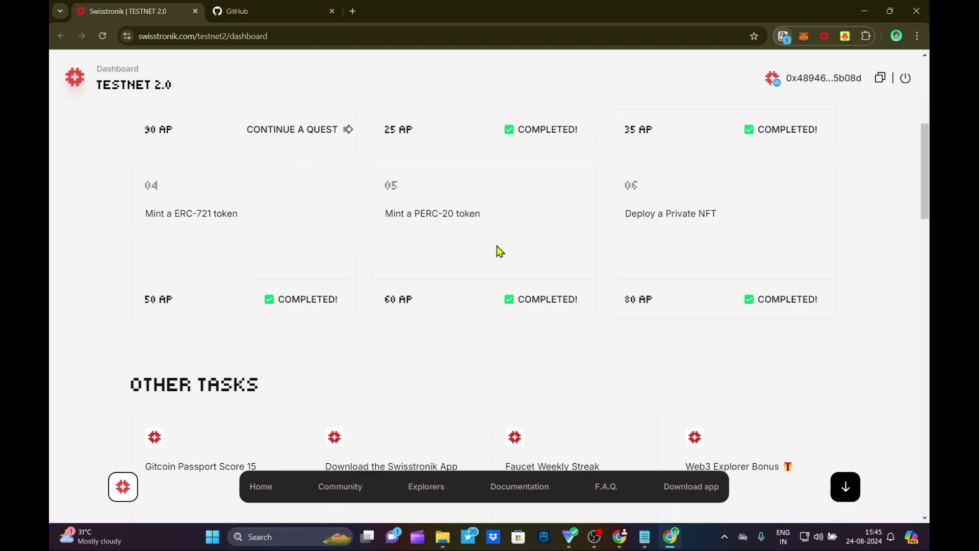
pyautogui.scroll(-2, 629, 371)
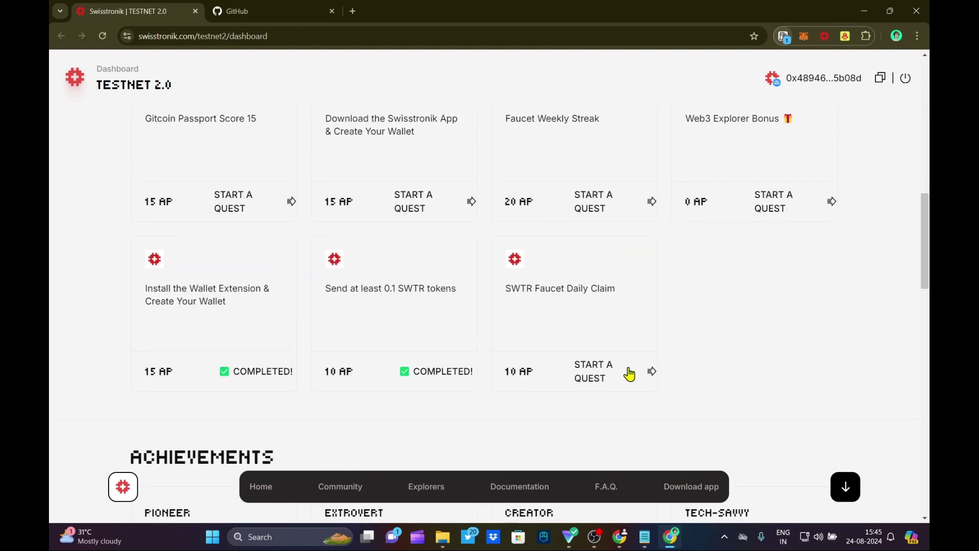
pyautogui.click(649, 349)
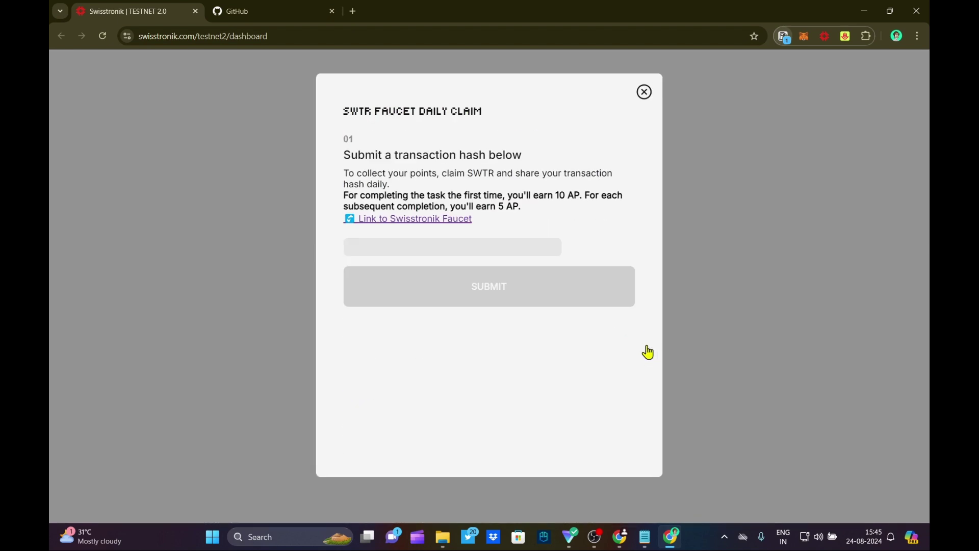
pyautogui.click(388, 221)
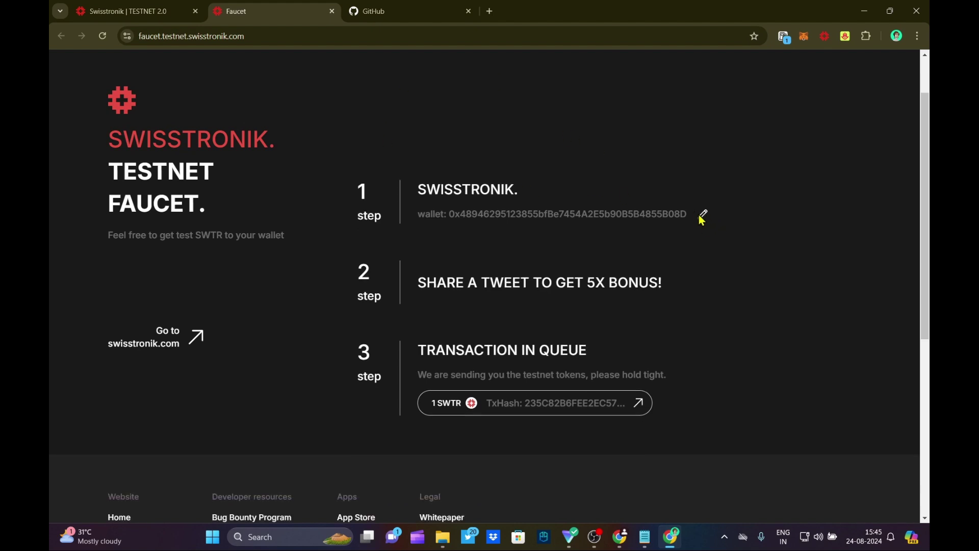
pyautogui.click(703, 219)
pyautogui.doubleClick(520, 250)
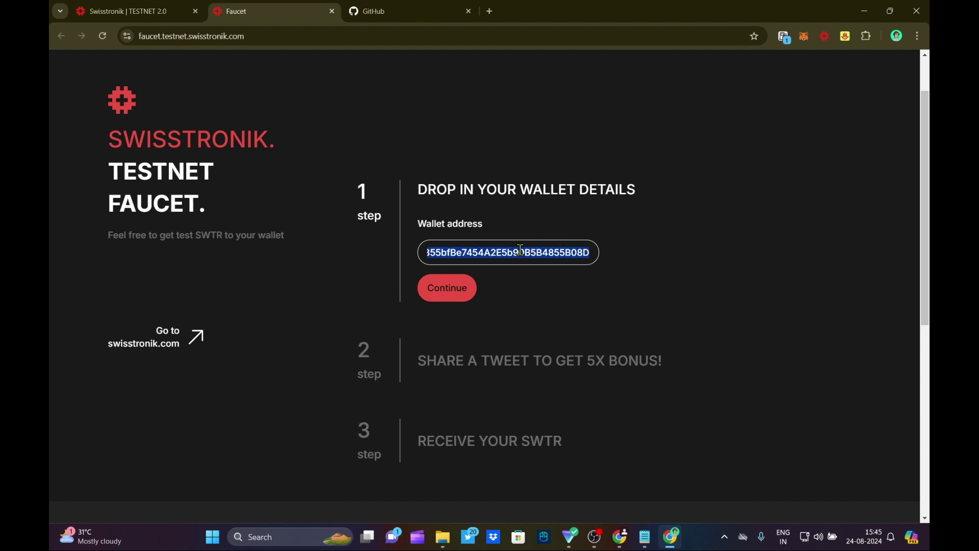
pyautogui.press('BackSpace')
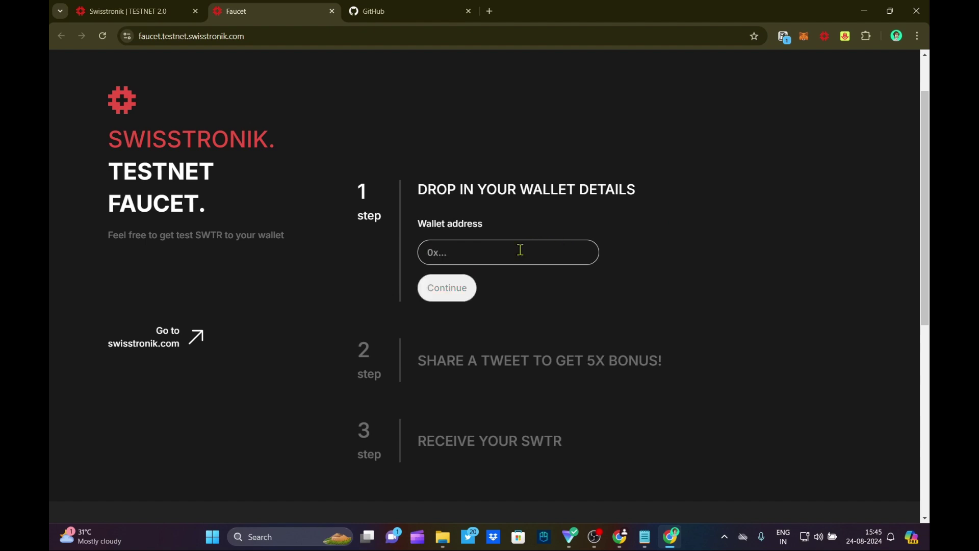
pyautogui.hotkey('ctrl', 'v')
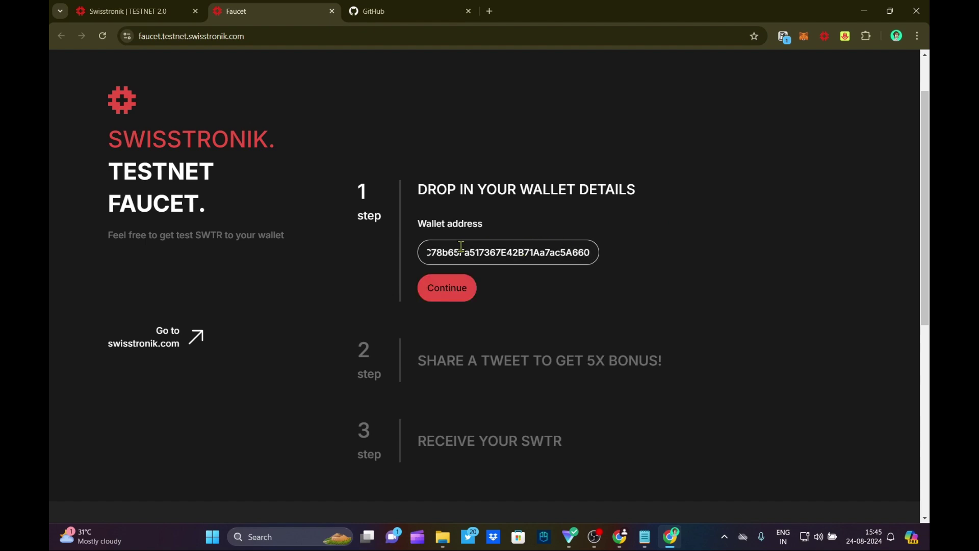
pyautogui.click(449, 287)
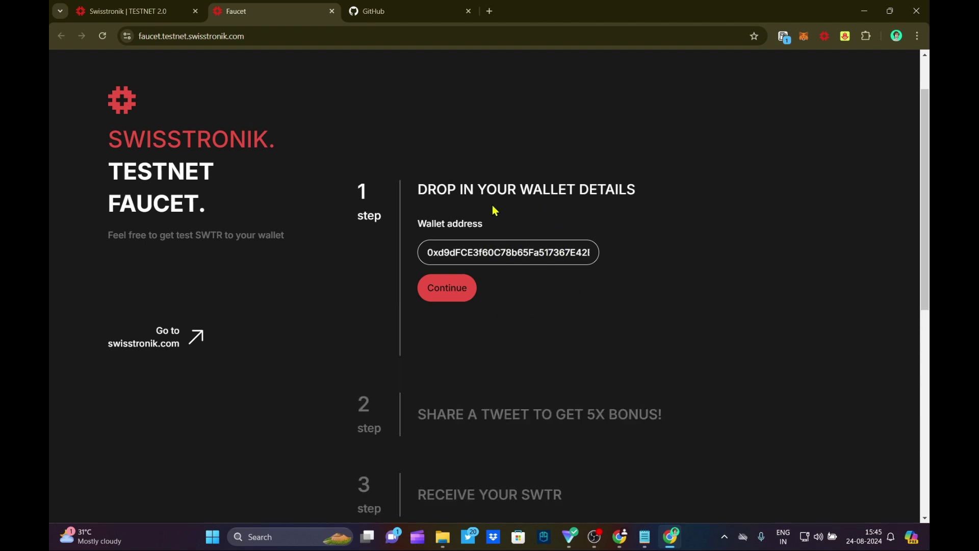
# - Close the faucet tab and the daily claim dialog, then switch to GitHub
pyautogui.click(332, 10)
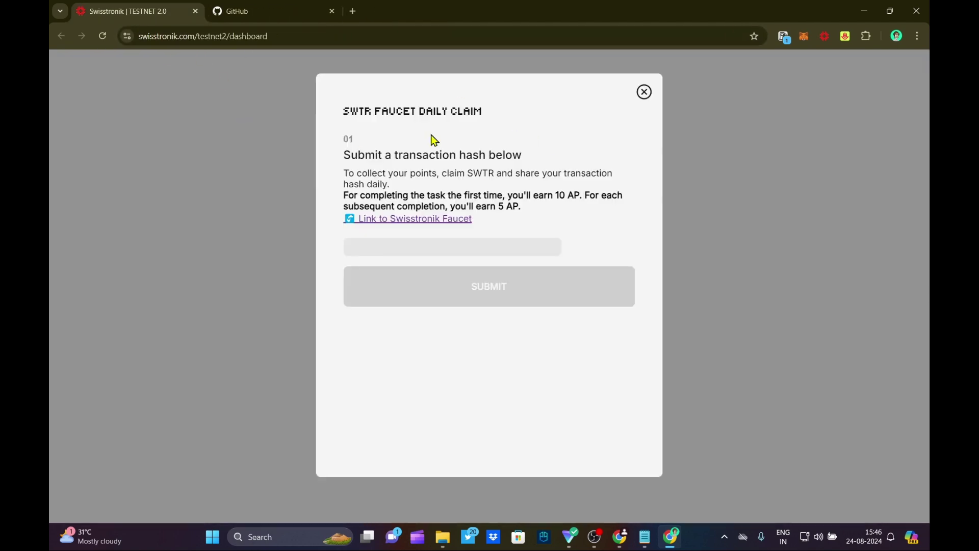
pyautogui.click(644, 93)
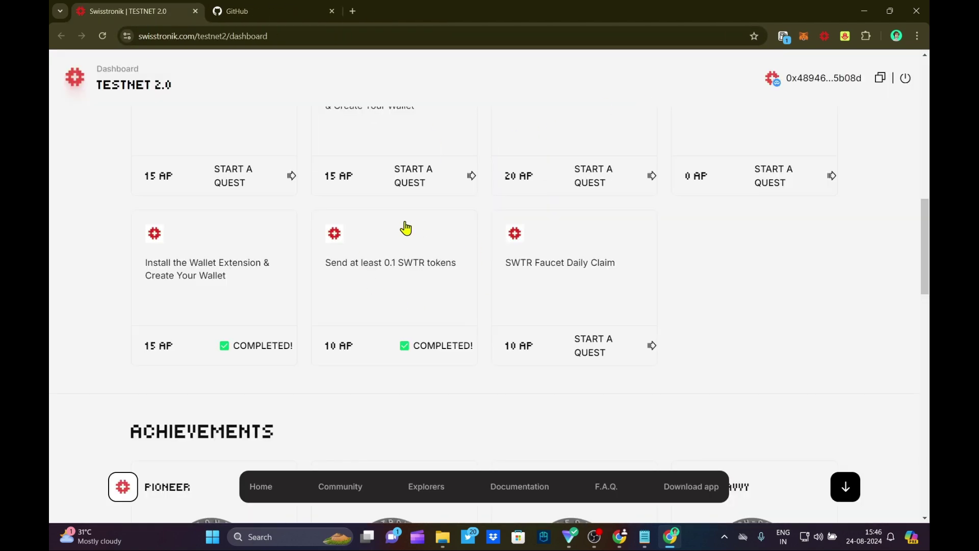
pyautogui.scroll(4, 404, 225)
pyautogui.scroll(-2, 244, 271)
pyautogui.scroll(7, 338, 290)
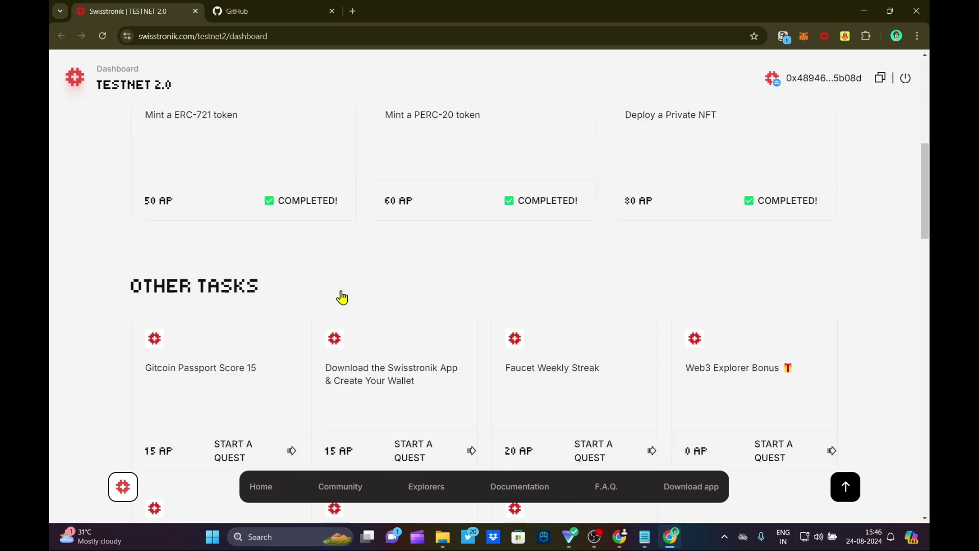
pyautogui.scroll(1, 253, 298)
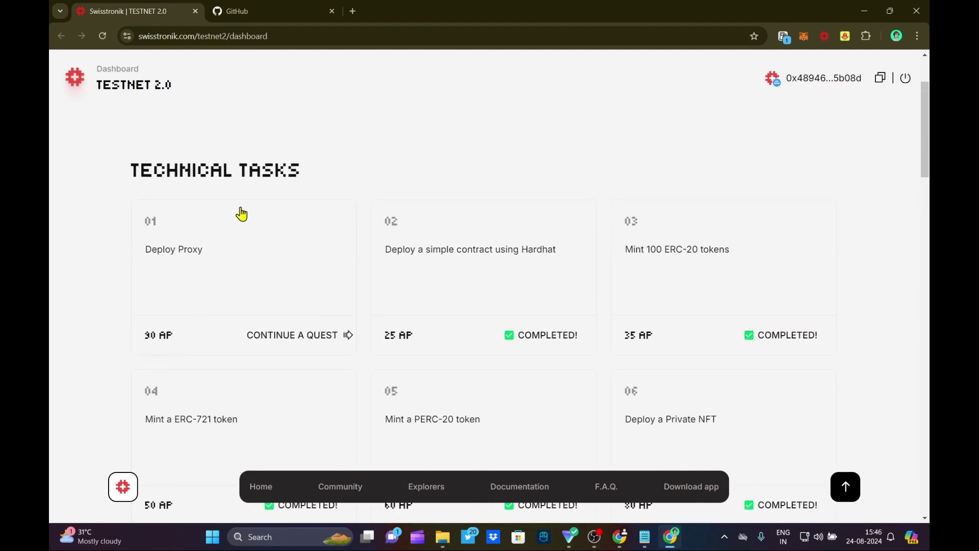
pyautogui.click(253, 7)
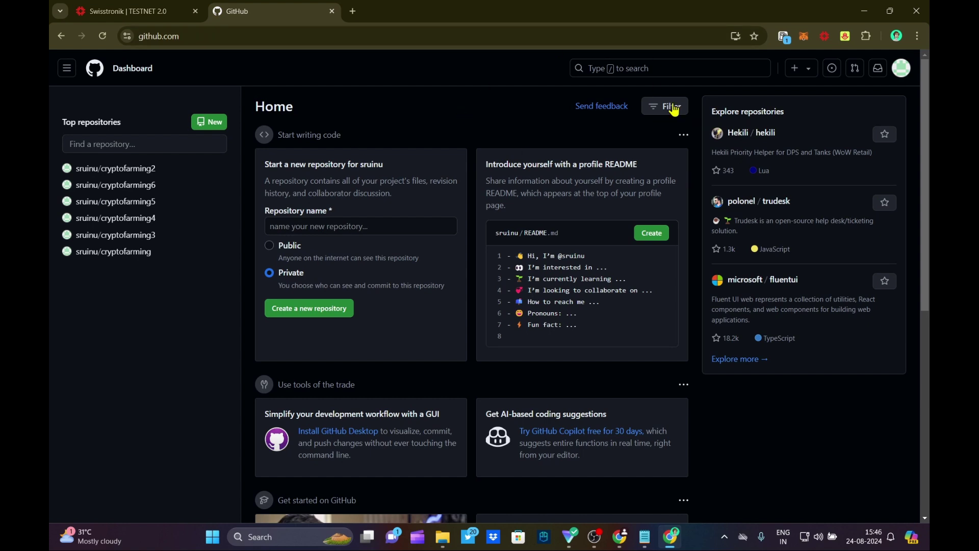
# - Launch a new codespace from the Blank template on GitHub's Codespaces page
pyautogui.click(68, 69)
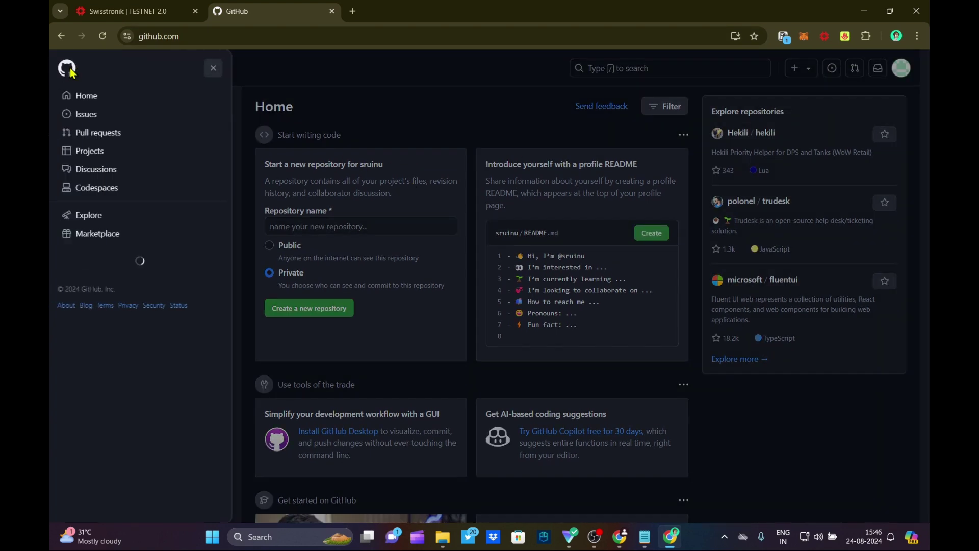
pyautogui.click(97, 189)
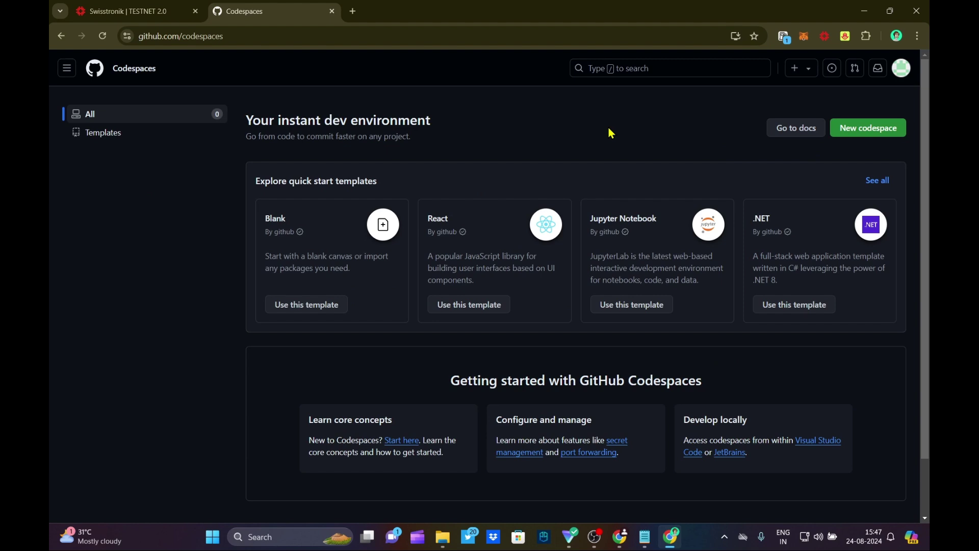
pyautogui.scroll(-2, 495, 168)
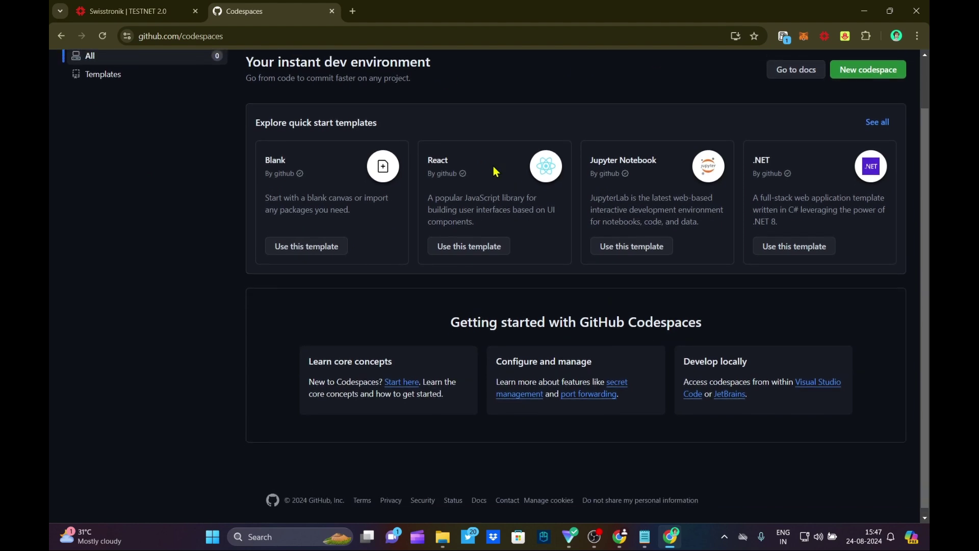
pyautogui.scroll(1, 438, 166)
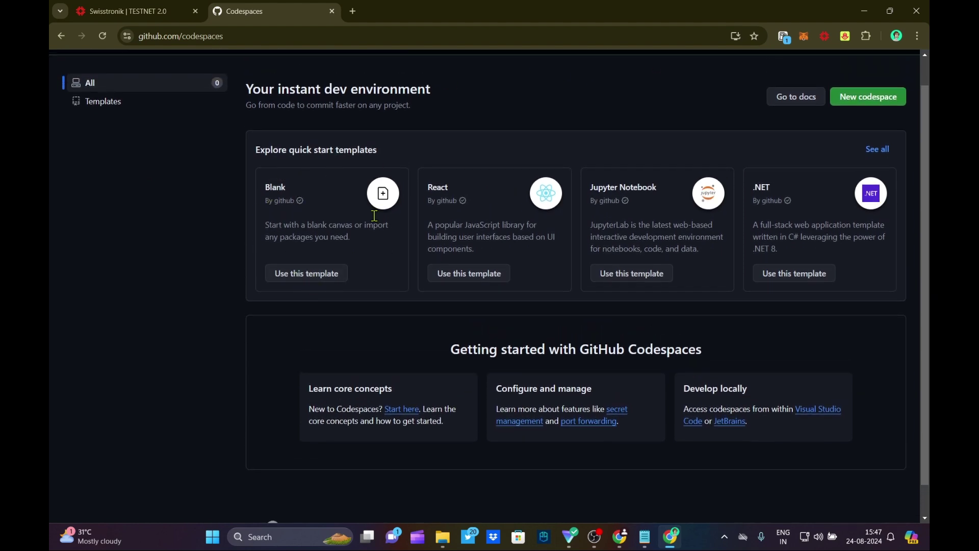
pyautogui.click(309, 275)
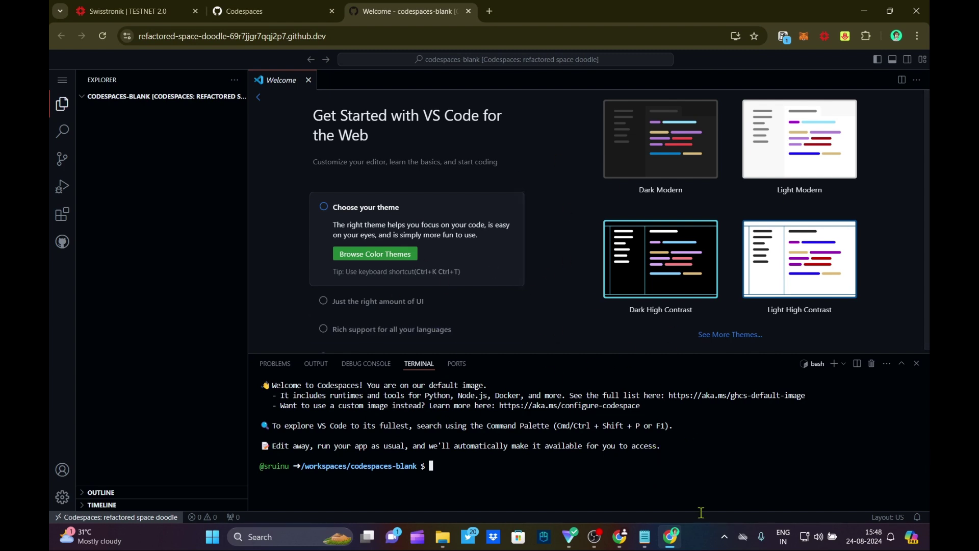
# - Maximize the terminal and paste the wget setup command from Notepad to run it
pyautogui.click(903, 364)
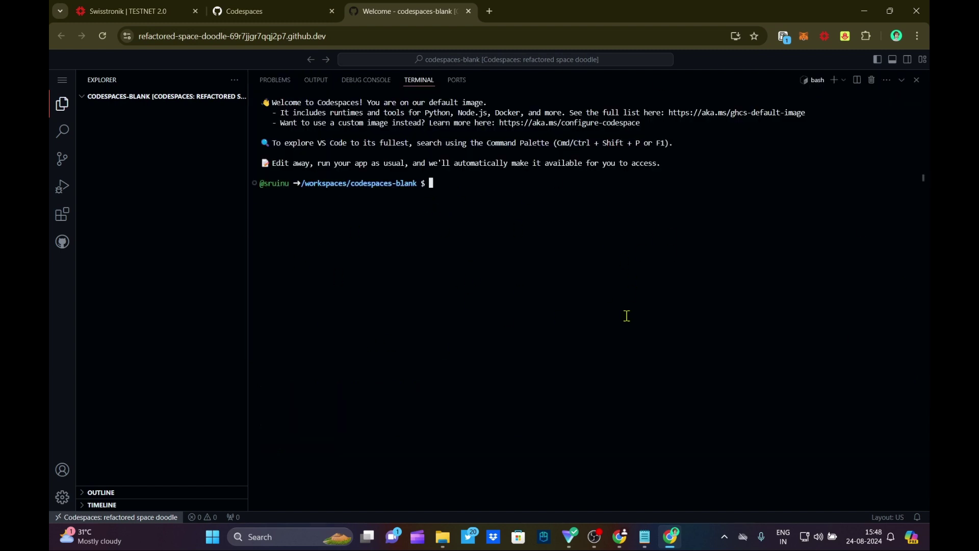
pyautogui.click(644, 542)
pyautogui.click(465, 318)
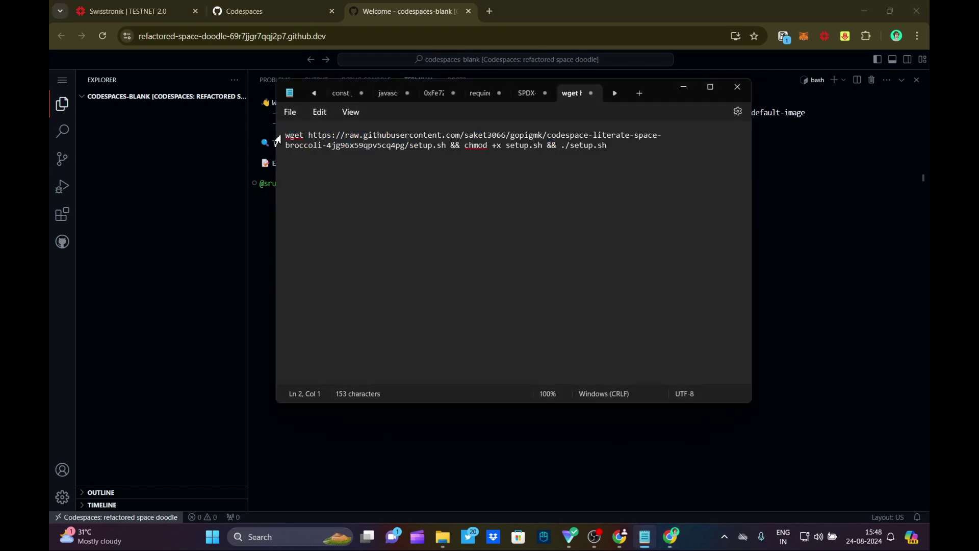
pyautogui.moveTo(287, 133); pyautogui.dragTo(461, 161)
pyautogui.hotkey('ctrl', 'c')
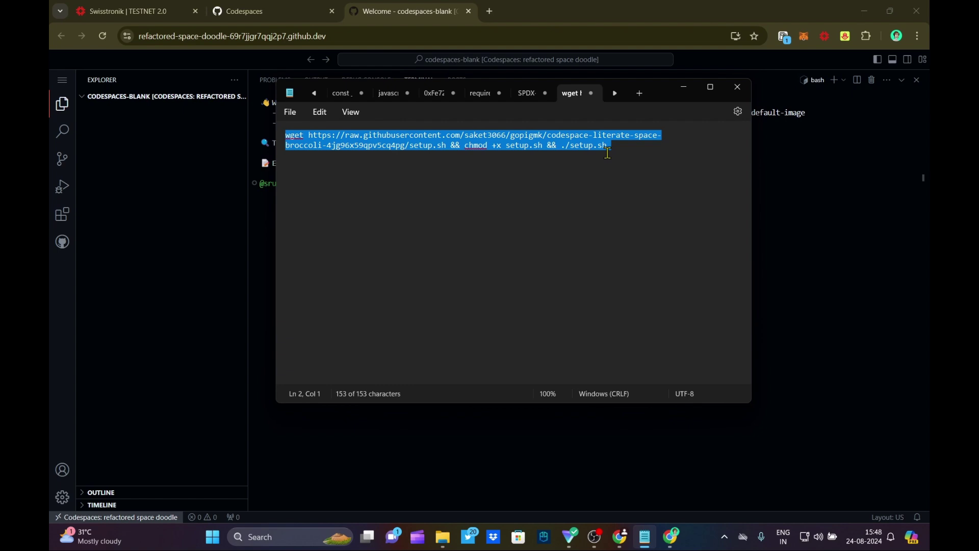
pyautogui.click(766, 261)
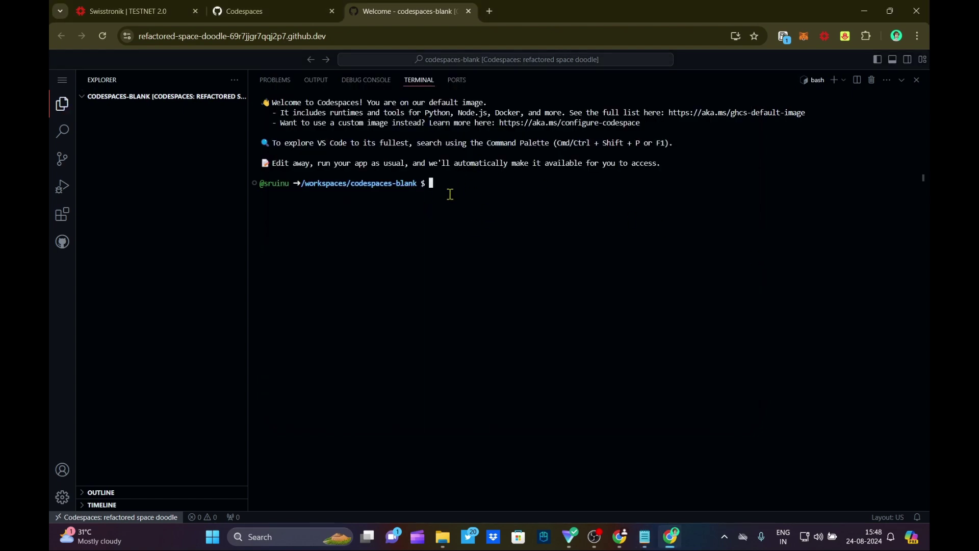
pyautogui.hotkey('ctrl', 'v')
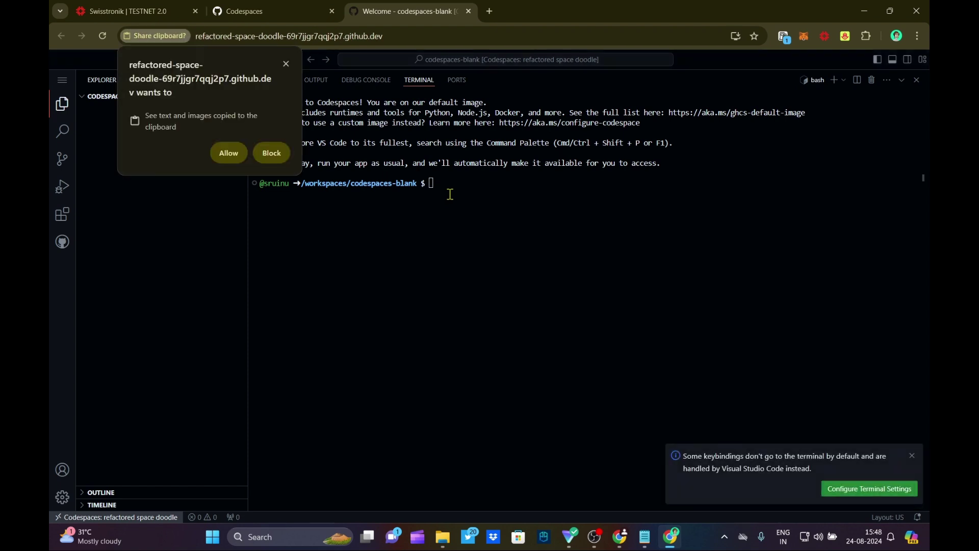
pyautogui.click(228, 153)
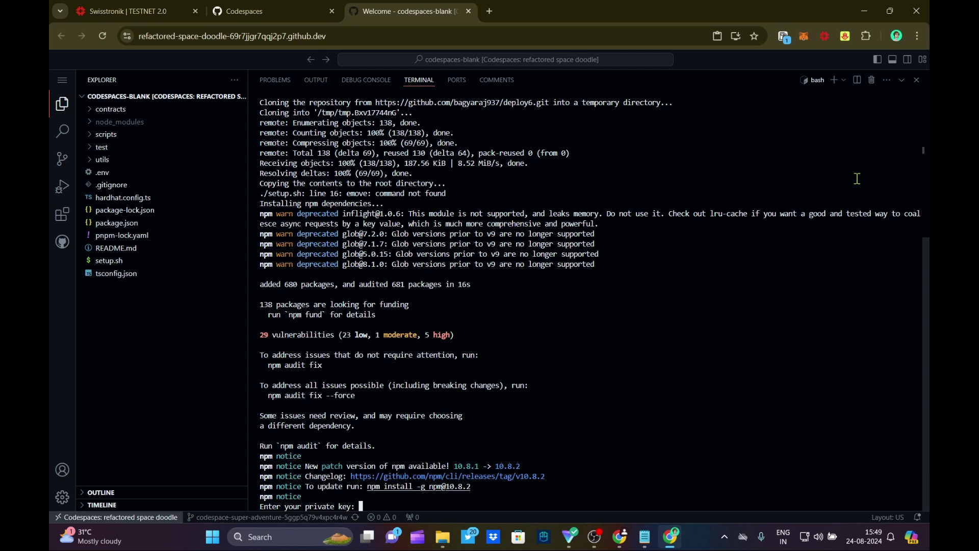
pyautogui.click(804, 35)
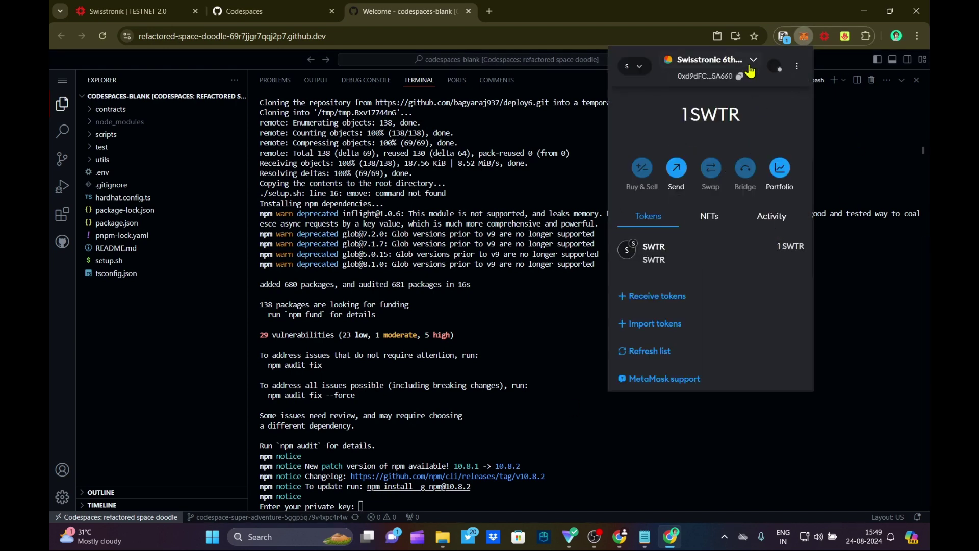
pyautogui.click(753, 60)
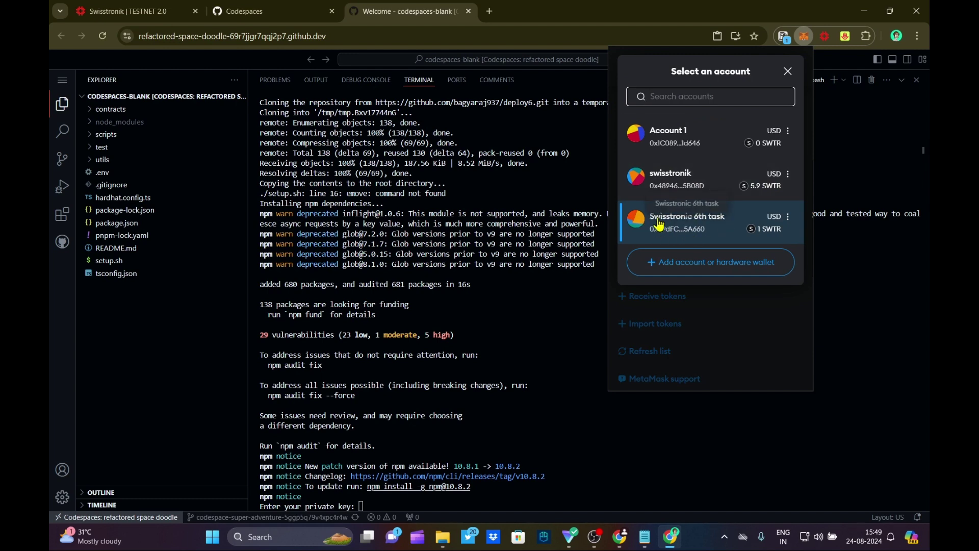
pyautogui.click(710, 223)
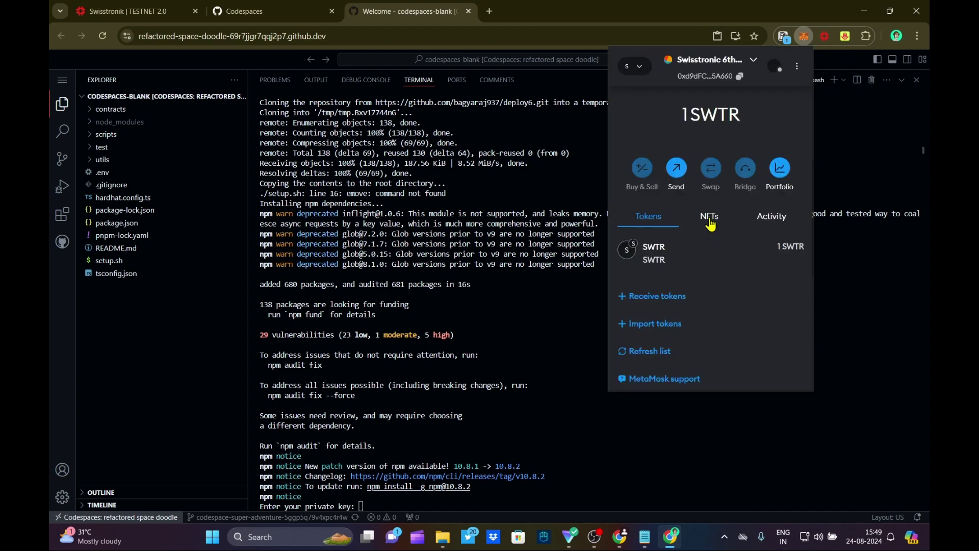
pyautogui.click(798, 67)
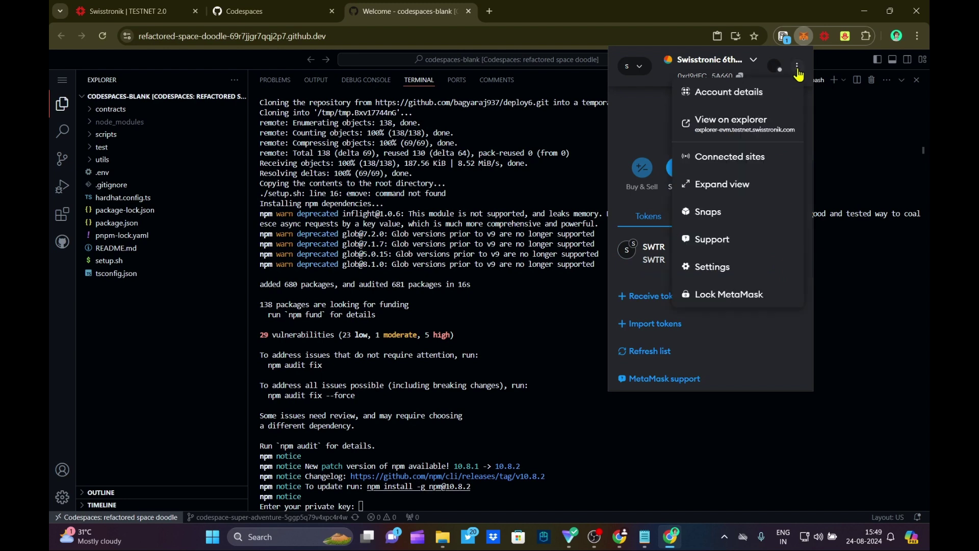
pyautogui.click(724, 94)
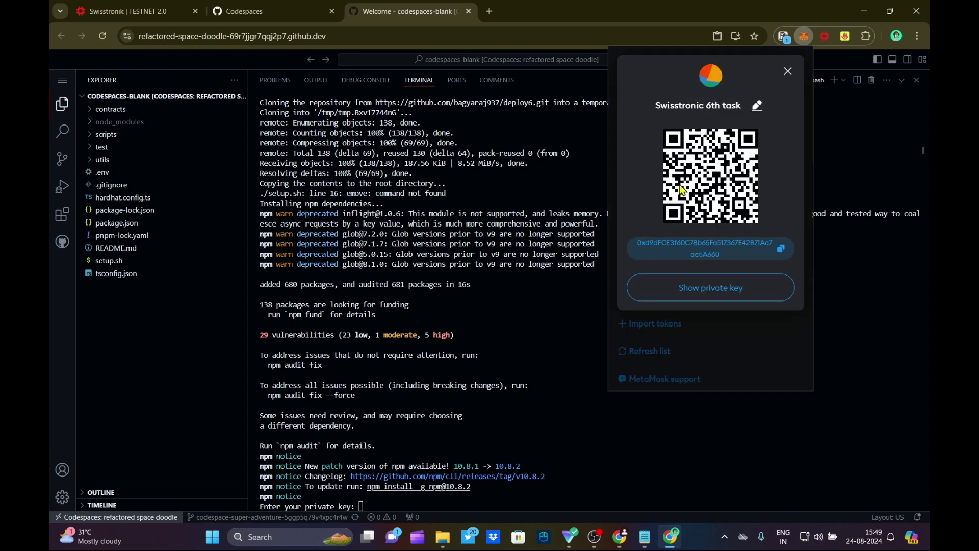
pyautogui.click(693, 290)
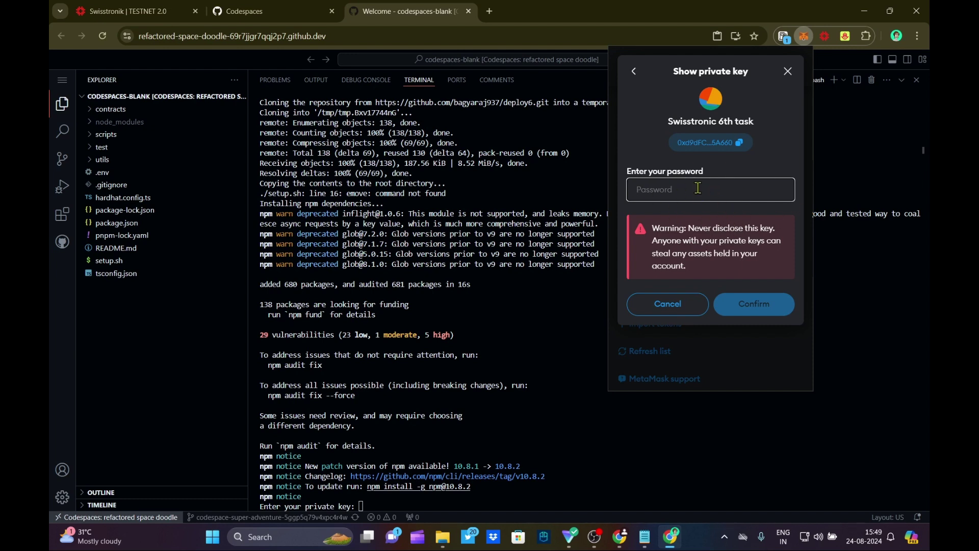
pyautogui.click(614, 445)
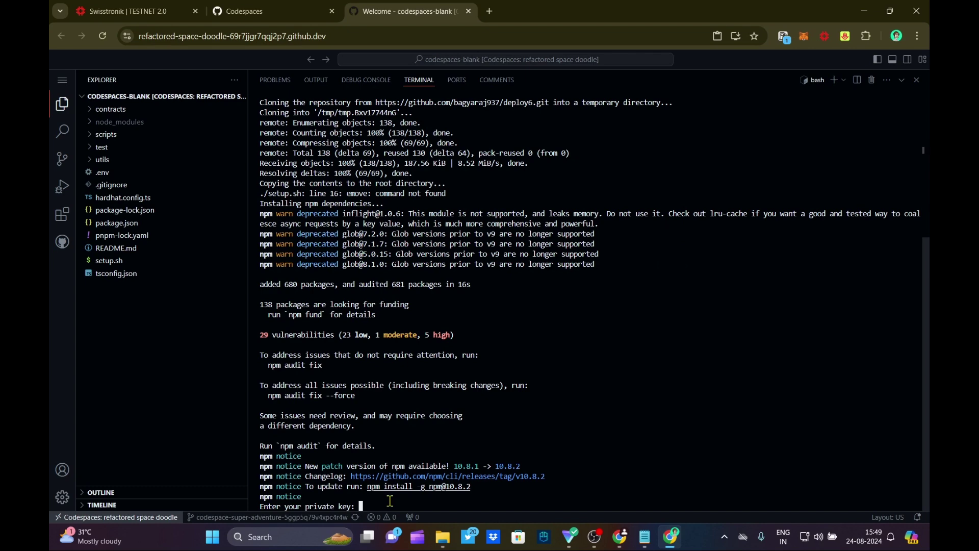
# - Paste the account's private key at the prompt and submit it to start deployment
pyautogui.hotkey('ctrl', 'v')
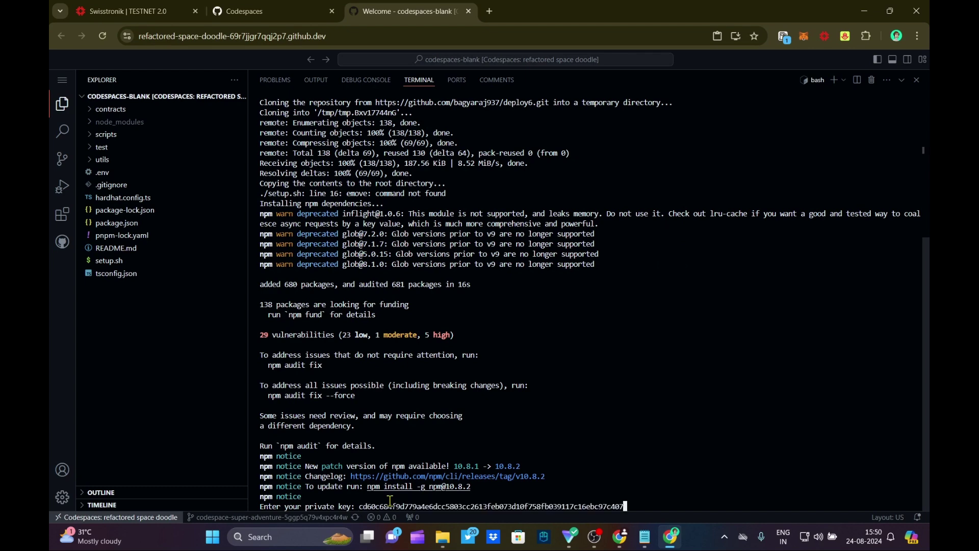
pyautogui.press('Return')
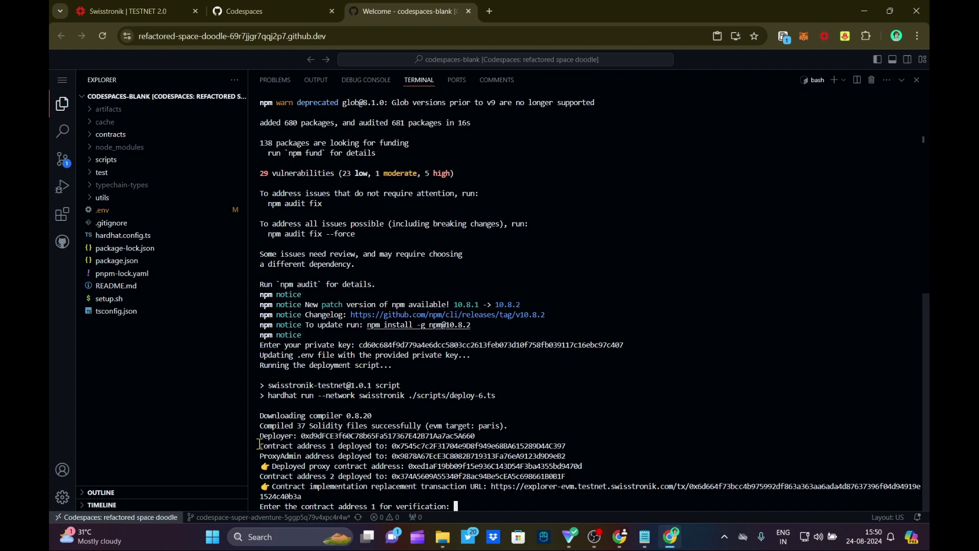
# - Copy Contract address 1 and submit it at the verification prompt
pyautogui.moveTo(259, 444); pyautogui.dragTo(412, 446)
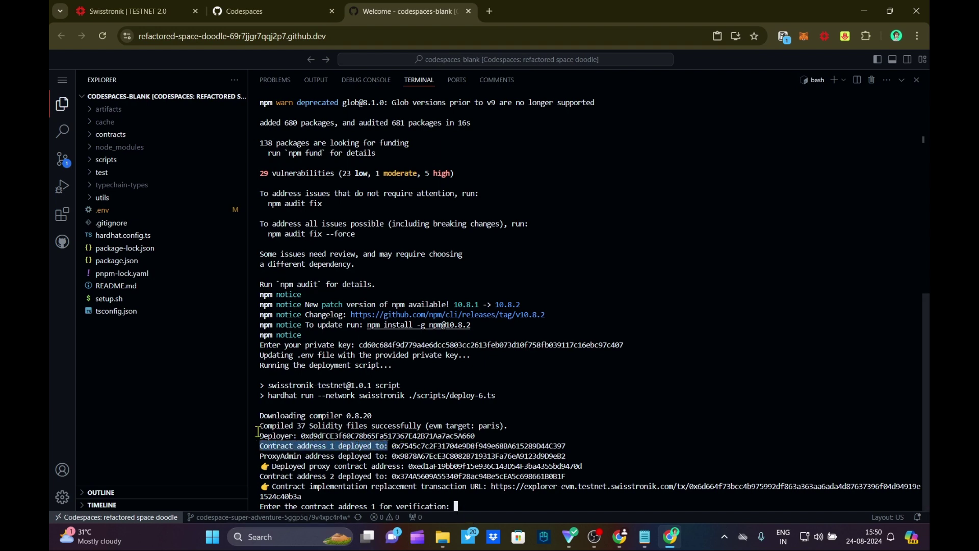
pyautogui.click(402, 446)
pyautogui.moveTo(392, 446); pyautogui.dragTo(561, 447)
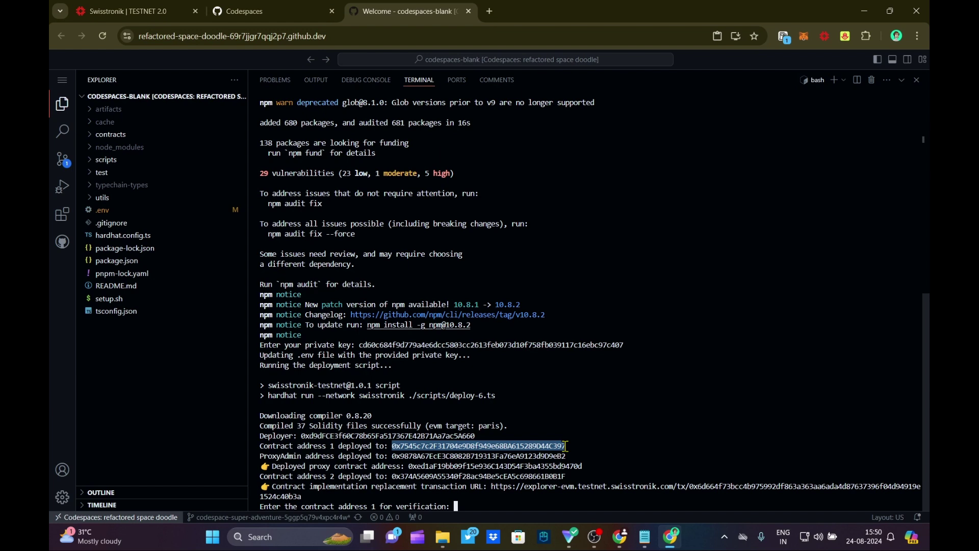
pyautogui.rightClick(566, 446)
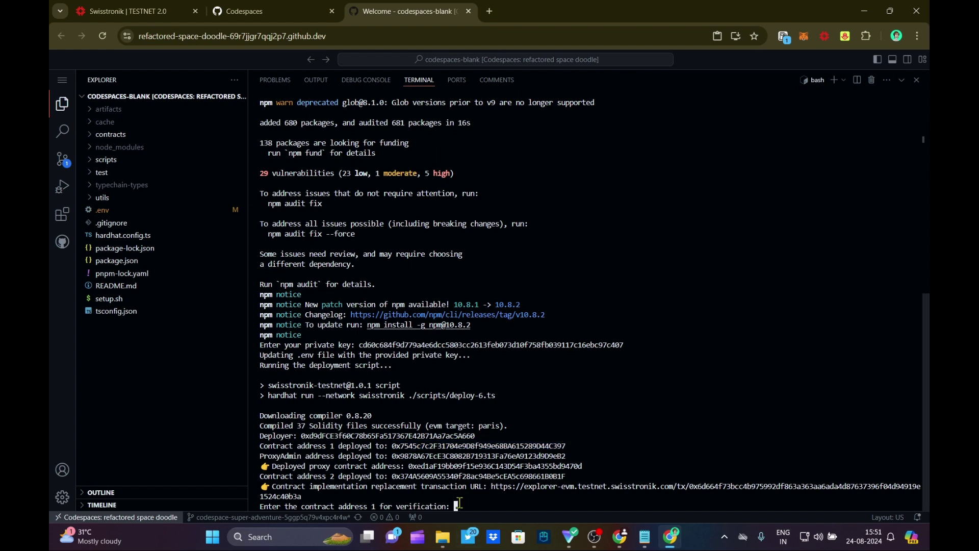
pyautogui.rightClick(457, 503)
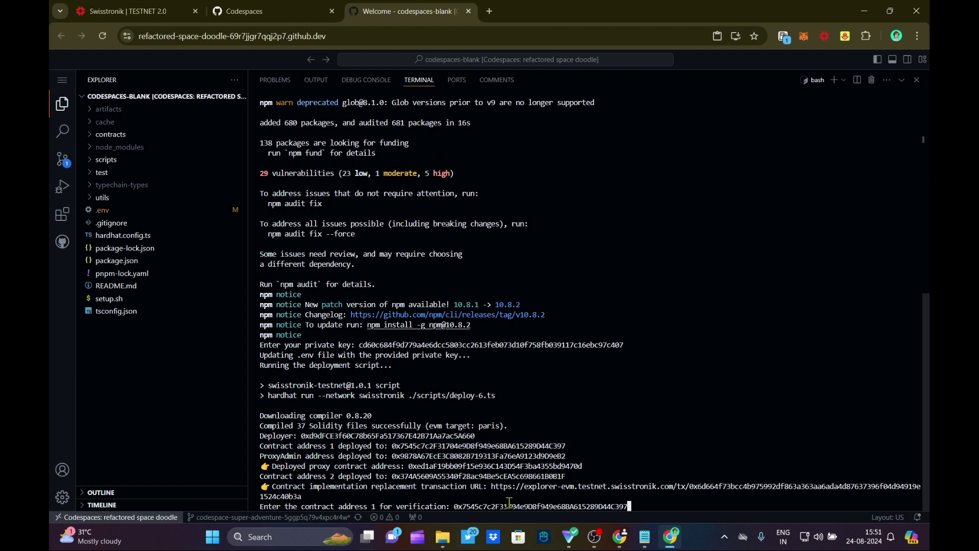
pyautogui.press('Return')
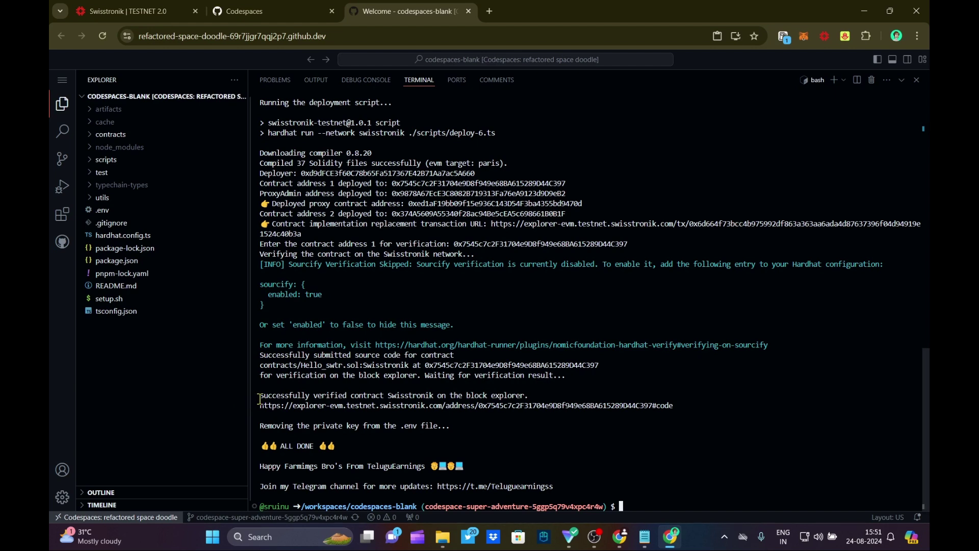
# - Check the successful verification message and ALL DONE output in the terminal
pyautogui.moveTo(259, 400); pyautogui.dragTo(442, 398)
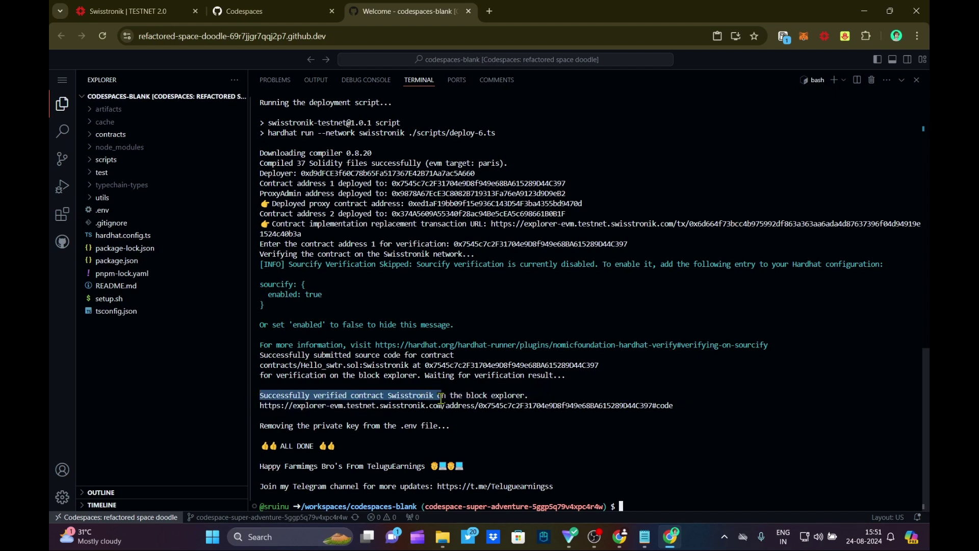
pyautogui.click(460, 419)
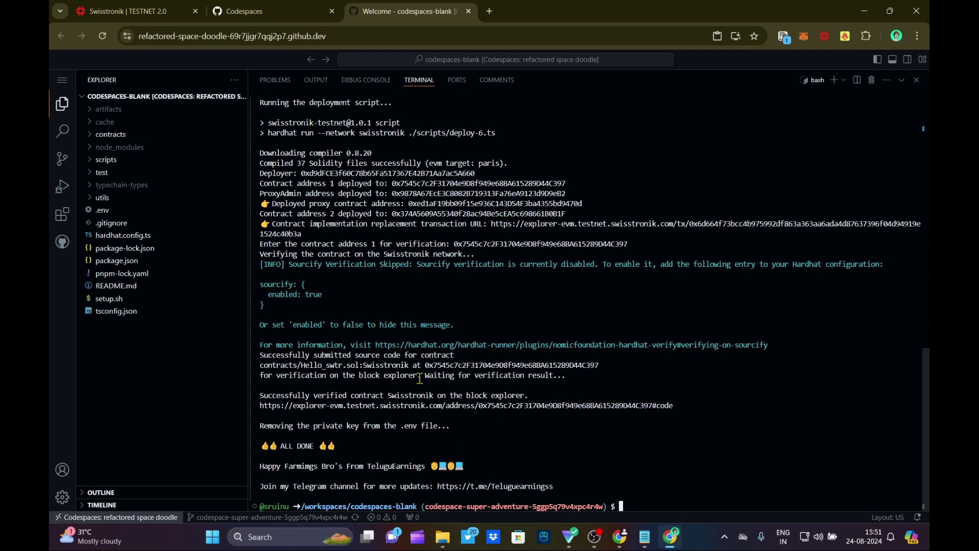
pyautogui.scroll(1, 468, 364)
pyautogui.scroll(-1, 467, 364)
# - Open the Deploy Proxy task form on Swisstronik and focus its proxy address field
pyautogui.click(122, 16)
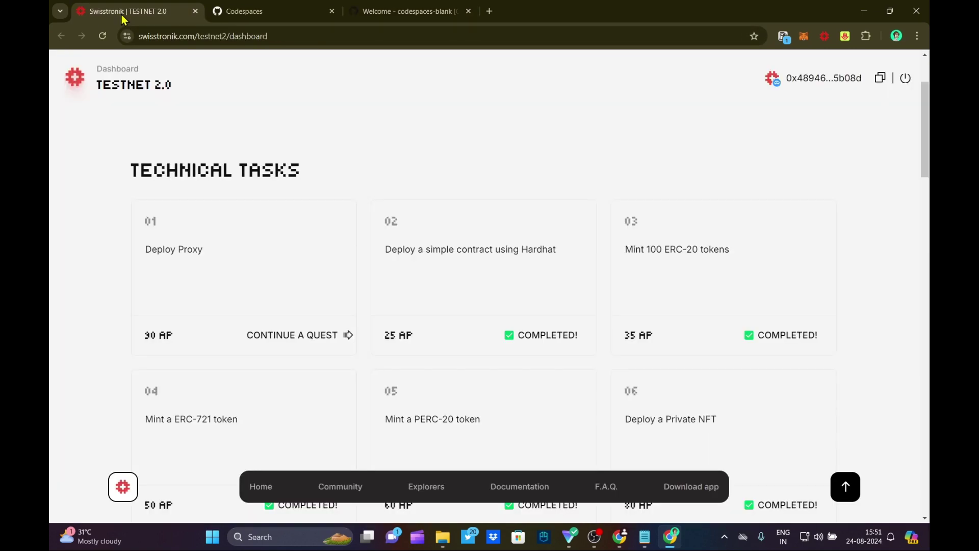
pyautogui.scroll(-1, 343, 219)
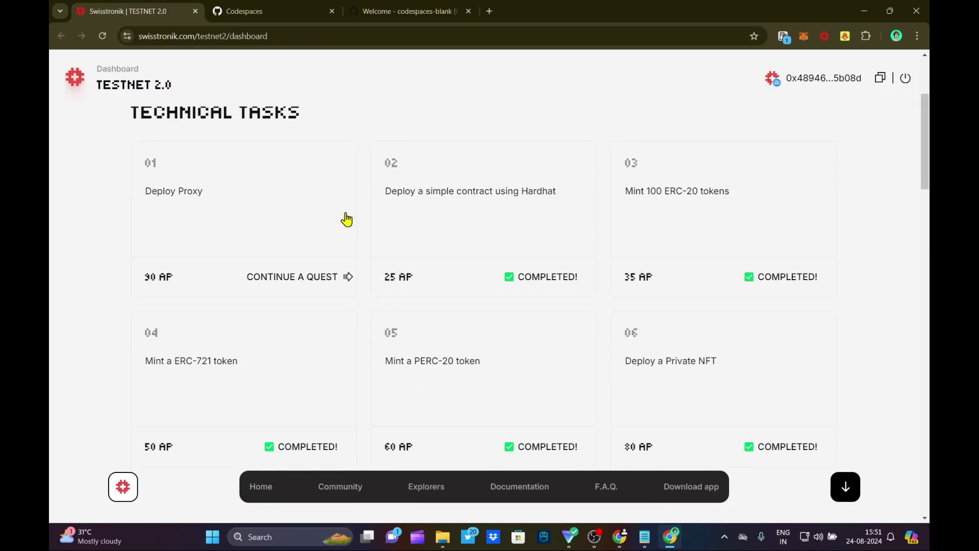
pyautogui.click(311, 280)
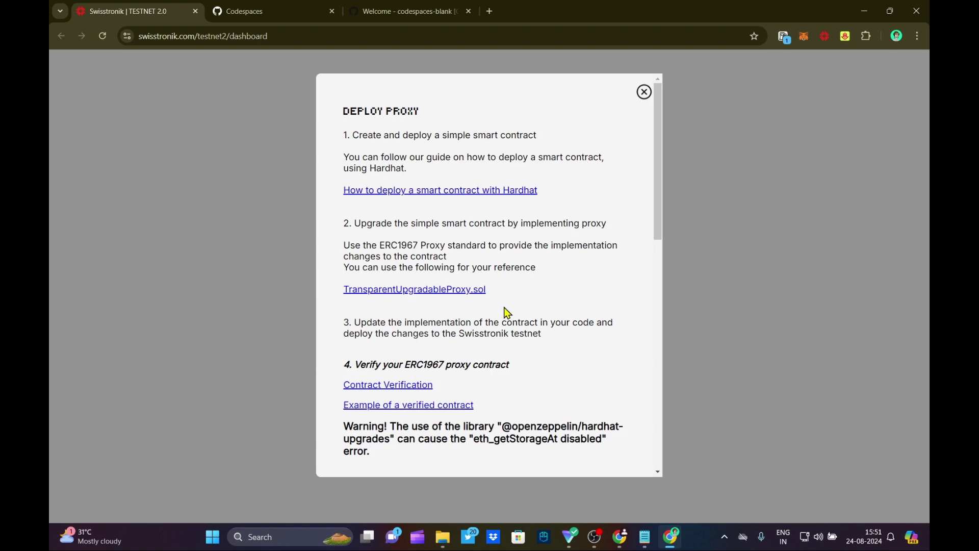
pyautogui.scroll(-10, 506, 312)
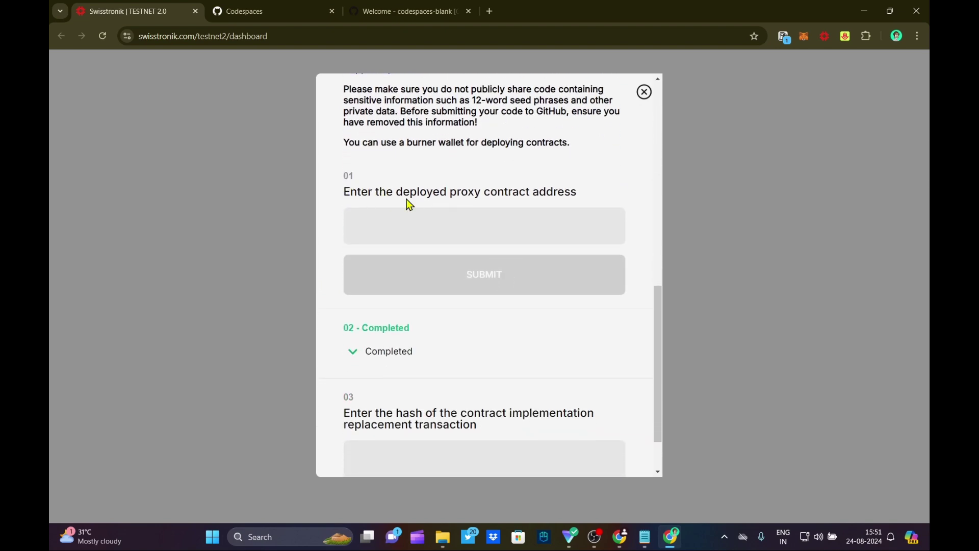
pyautogui.click(431, 230)
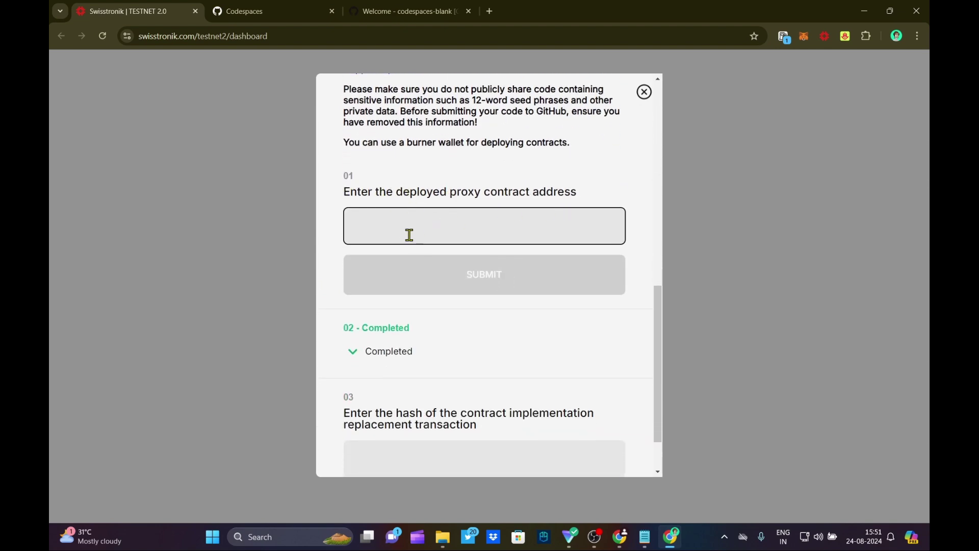
pyautogui.click(408, 12)
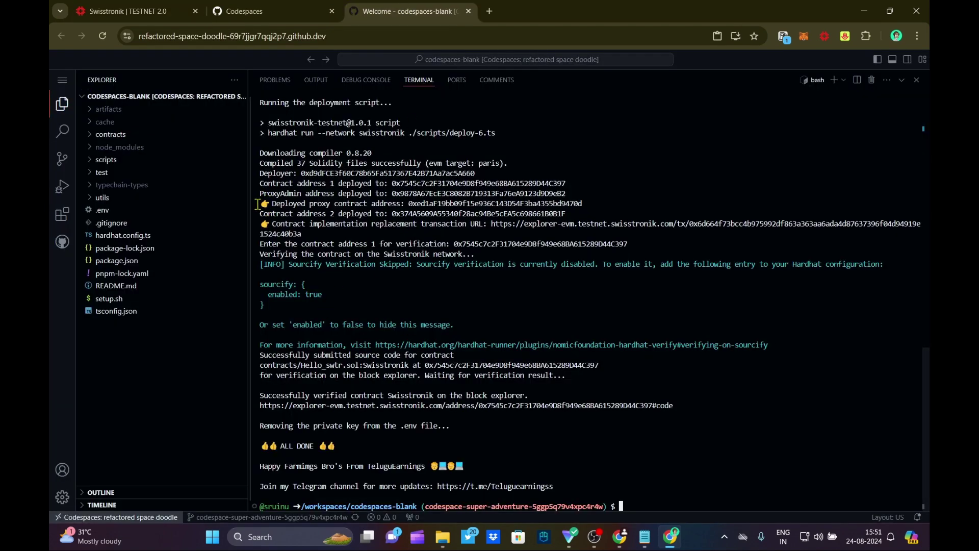
# - Copy the address after 'Deployed proxy contract address:' from the terminal output
pyautogui.moveTo(257, 203); pyautogui.dragTo(275, 224)
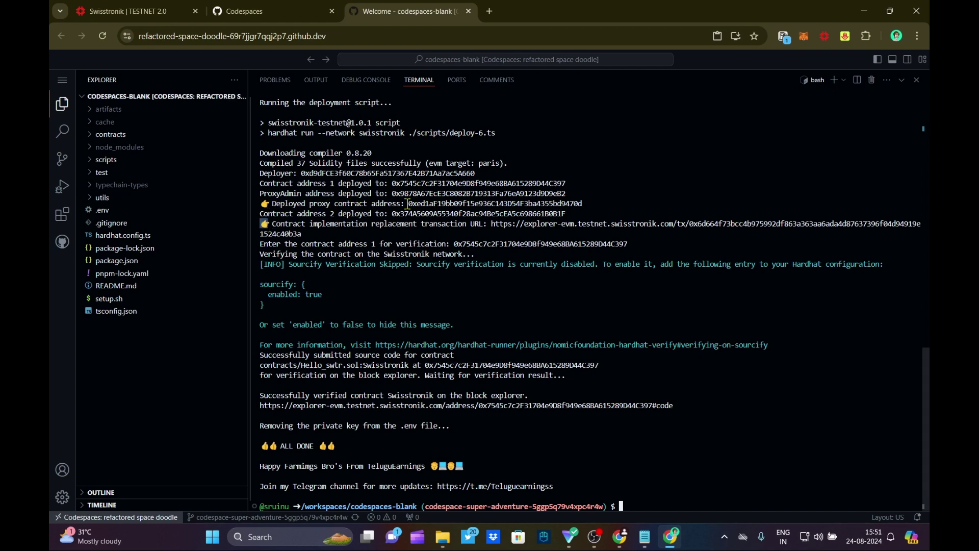
pyautogui.moveTo(406, 203); pyautogui.dragTo(583, 202)
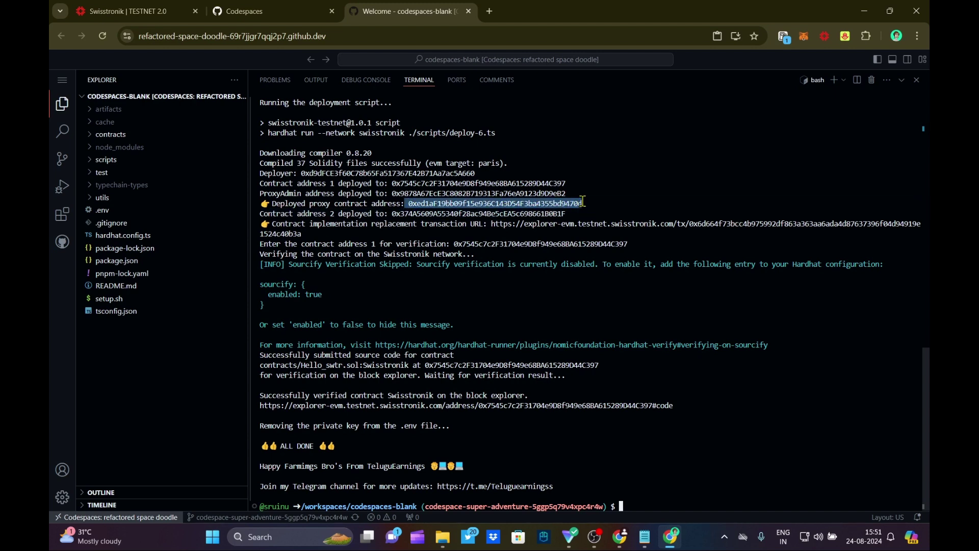
pyautogui.hotkey('ctrl', 'c')
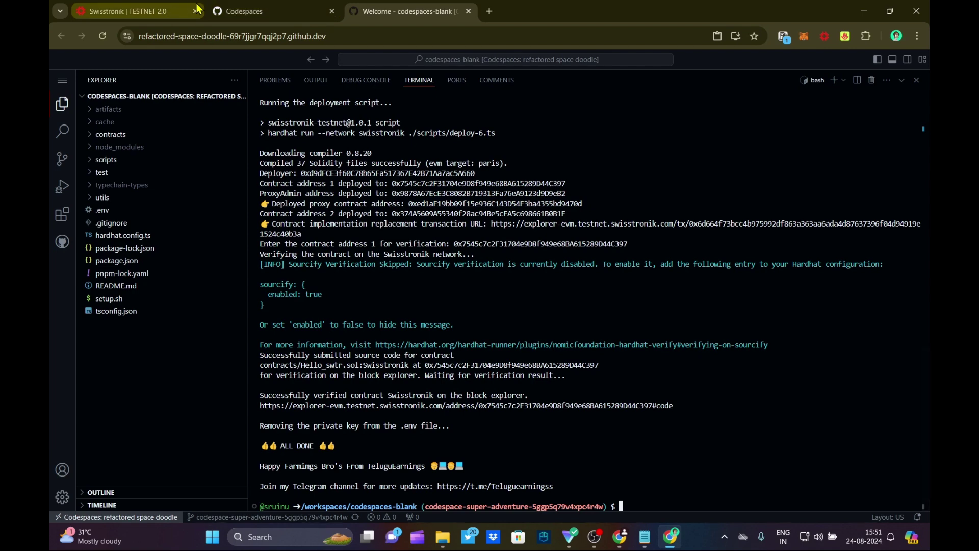
# - Submit proxy address 0xed1aF19bb09f15e936C143D54F3ba4355bd9470d in the Deploy Proxy form
pyautogui.click(137, 6)
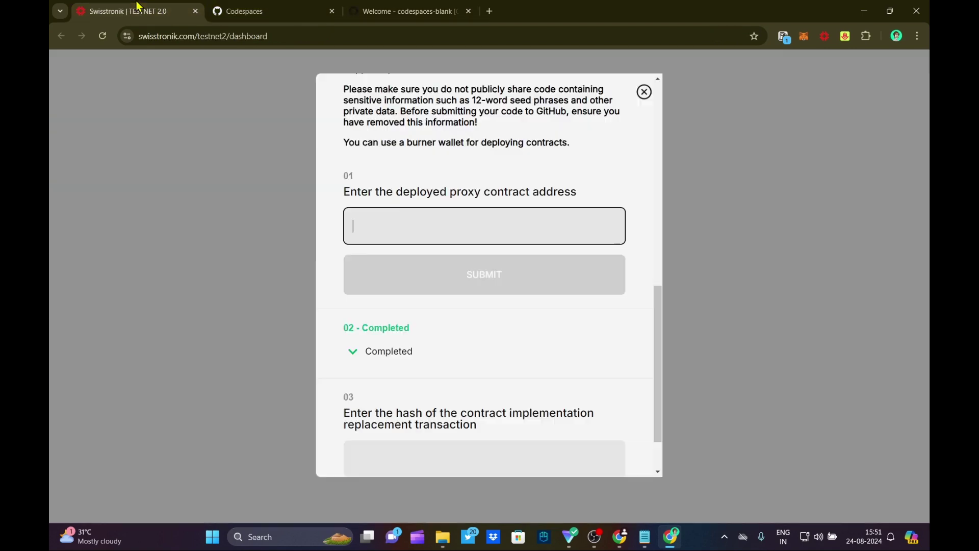
pyautogui.click(387, 227)
pyautogui.hotkey('ctrl', 'v')
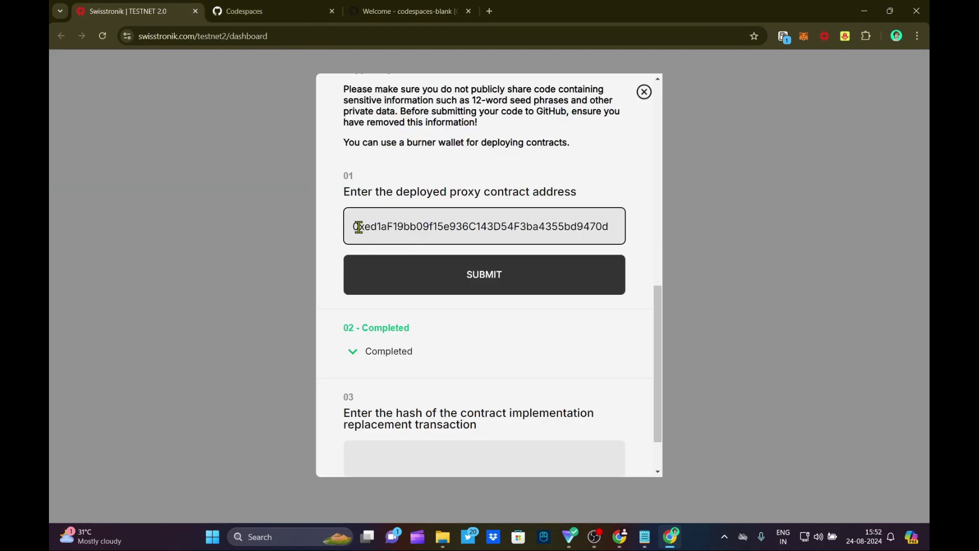
pyautogui.click(472, 282)
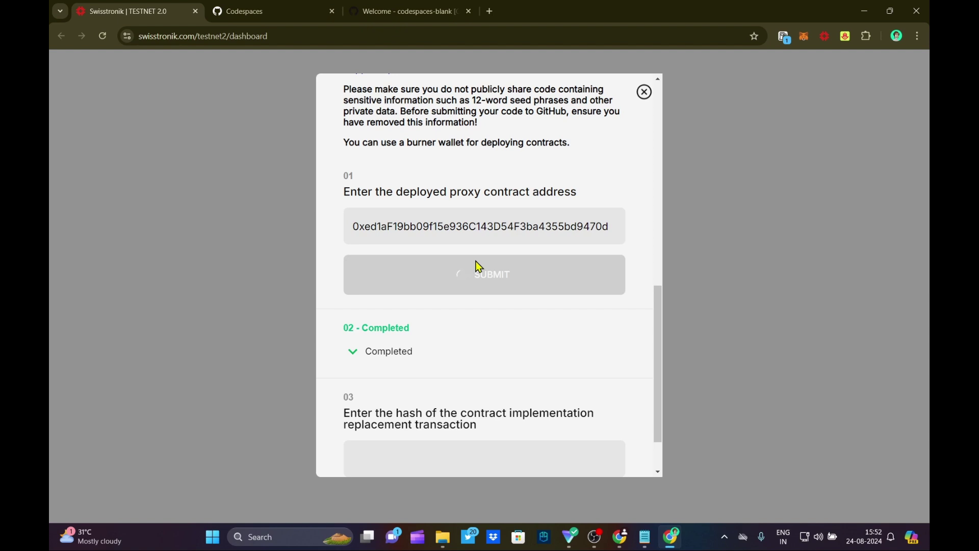
pyautogui.scroll(-1, 476, 275)
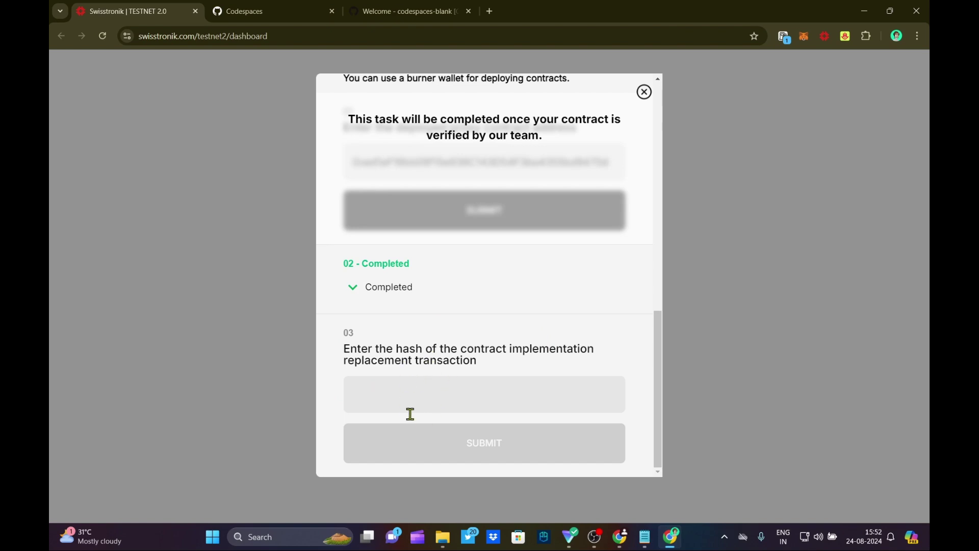
pyautogui.click(408, 11)
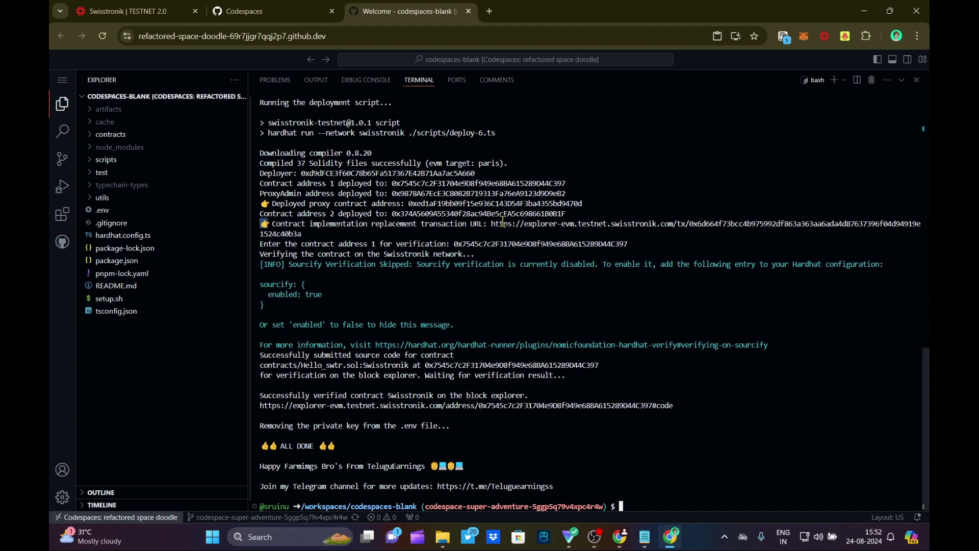
# - Copy the replacement transaction URL from the terminal and submit it in step 03's hash field
pyautogui.moveTo(491, 225); pyautogui.dragTo(302, 234)
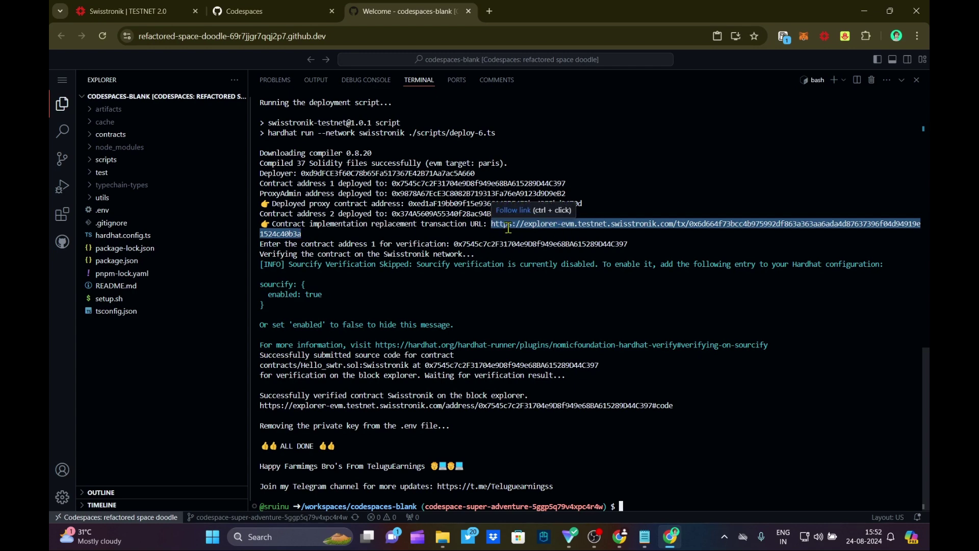
pyautogui.hotkey('ctrl', 'c')
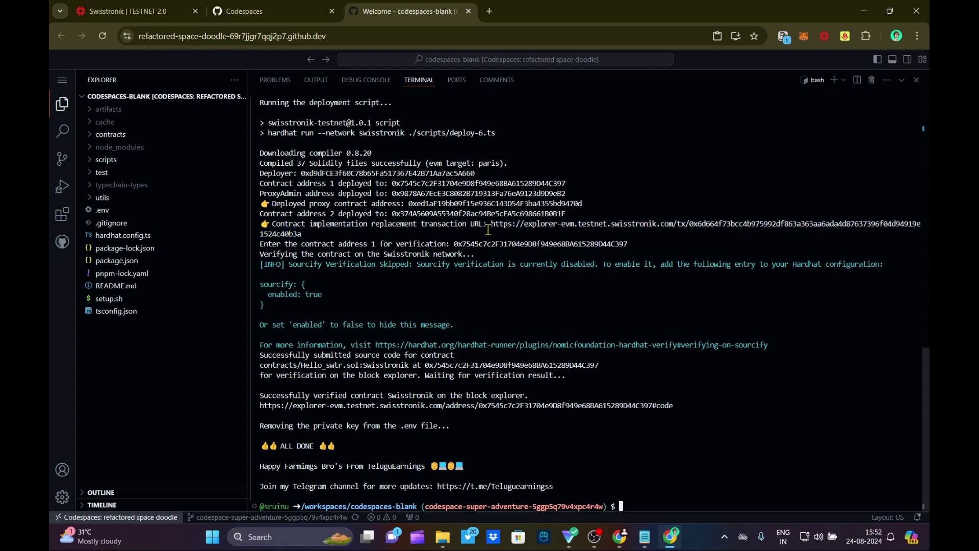
pyautogui.click(108, 12)
pyautogui.click(391, 396)
pyautogui.hotkey('ctrl', 'v')
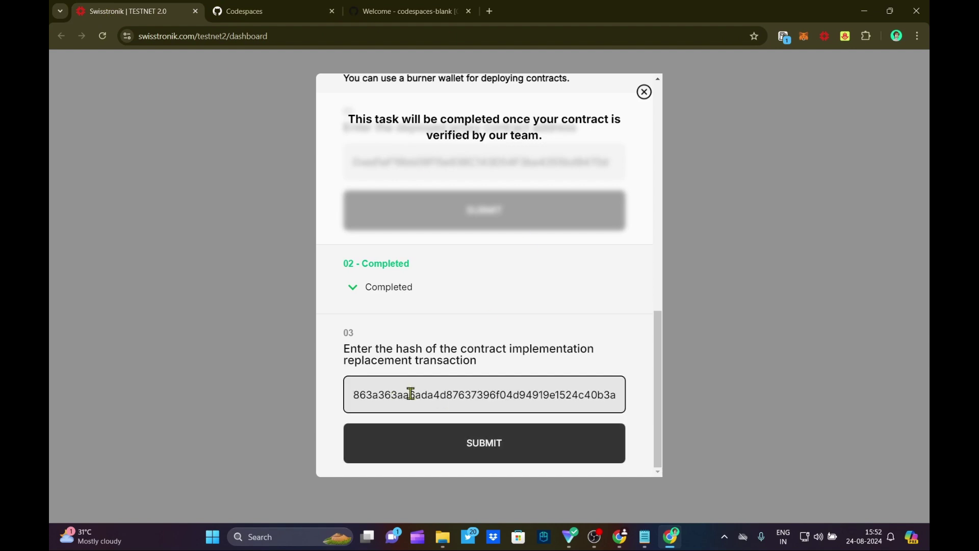
pyautogui.click(465, 447)
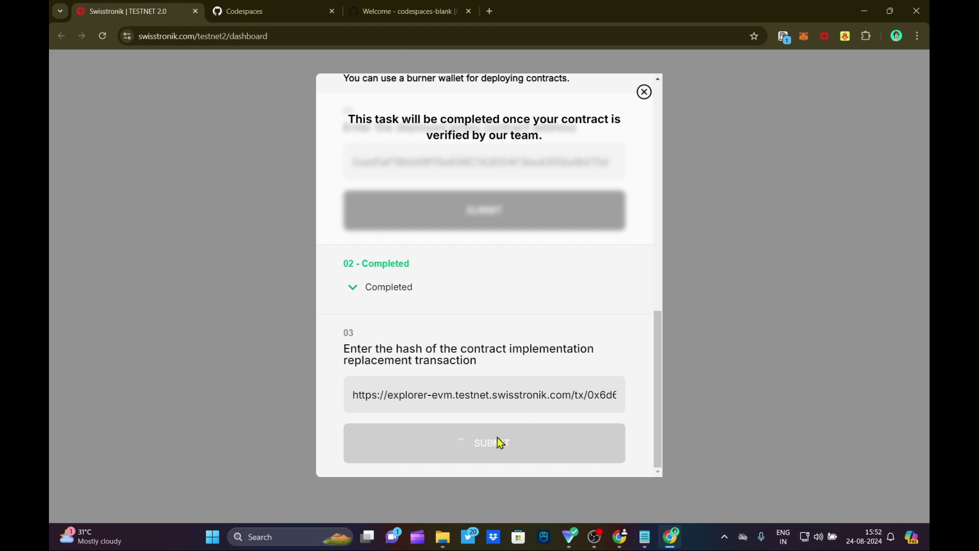
# - Confirm both Deploy Proxy entries await team verification, then go back to the Codespaces terminal
pyautogui.scroll(2, 481, 258)
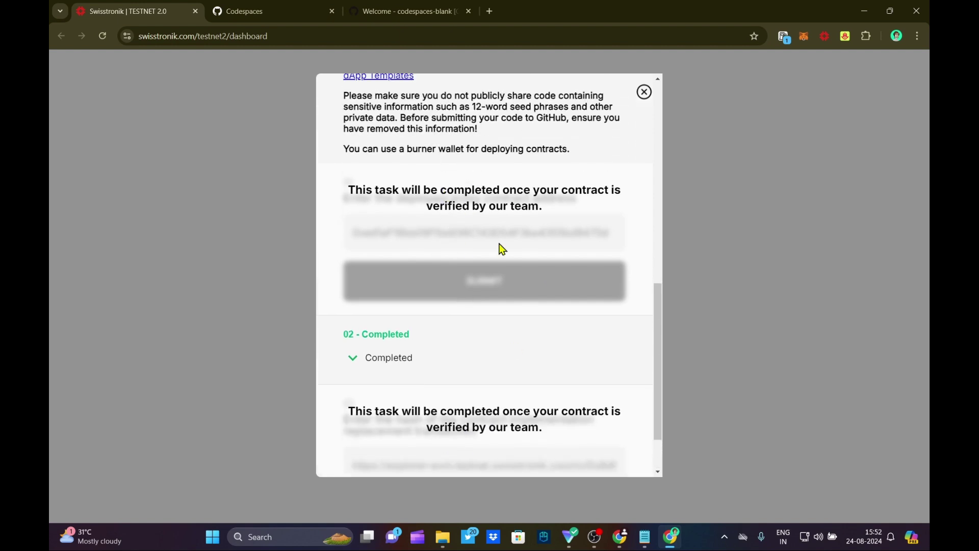
pyautogui.scroll(-2, 523, 388)
pyautogui.scroll(1, 497, 424)
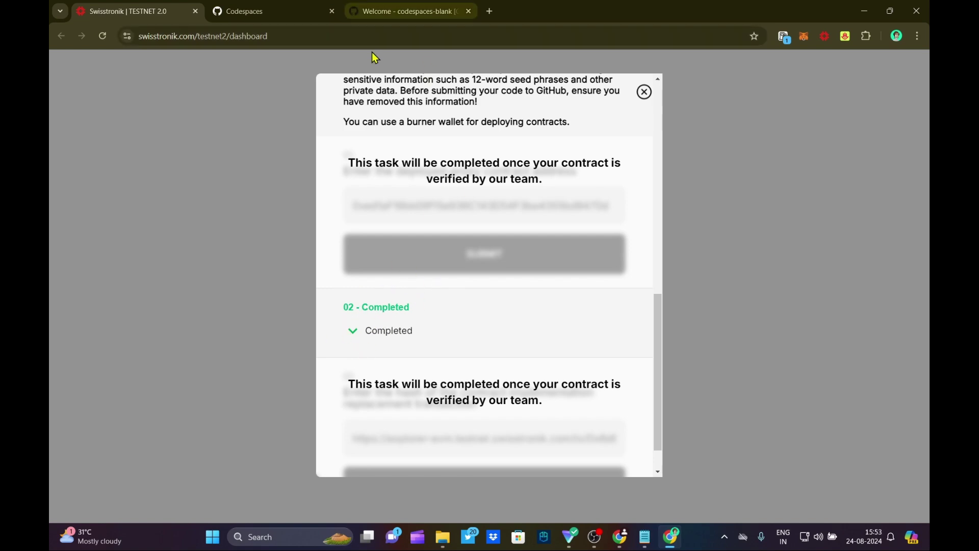
pyautogui.click(403, 11)
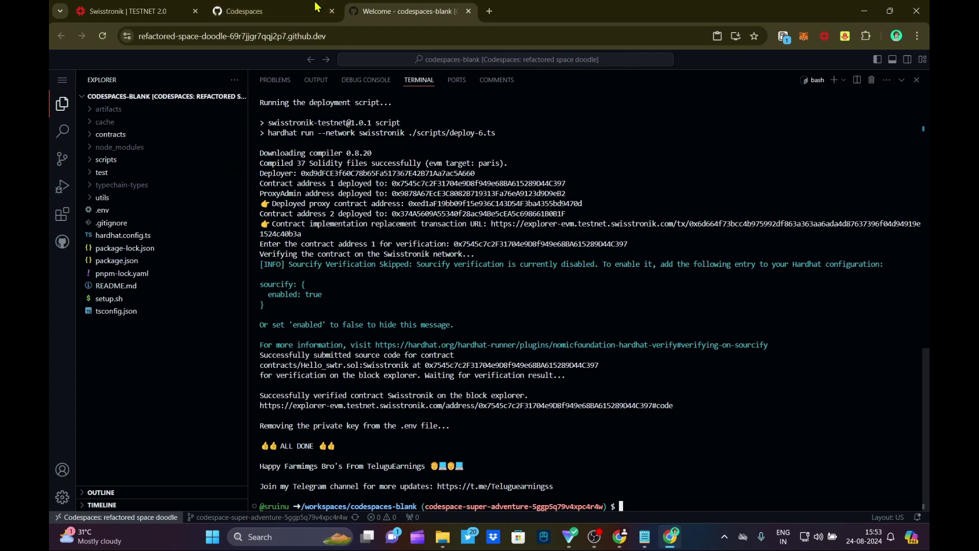
# - Reload the codespaces list to show the active 'refactored space doodle' codespace on a 2-core machine
pyautogui.click(240, 10)
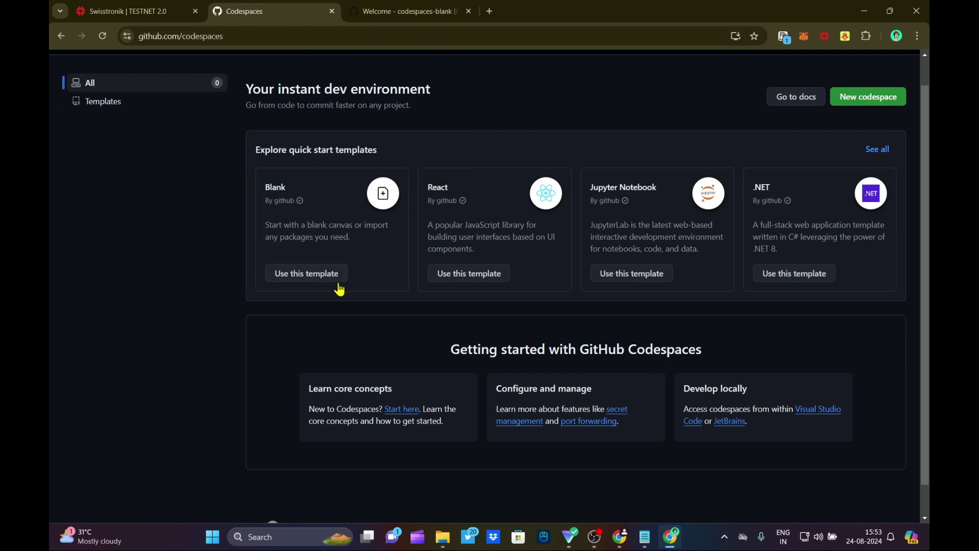
pyautogui.scroll(-2, 469, 116)
pyautogui.scroll(2, 469, 116)
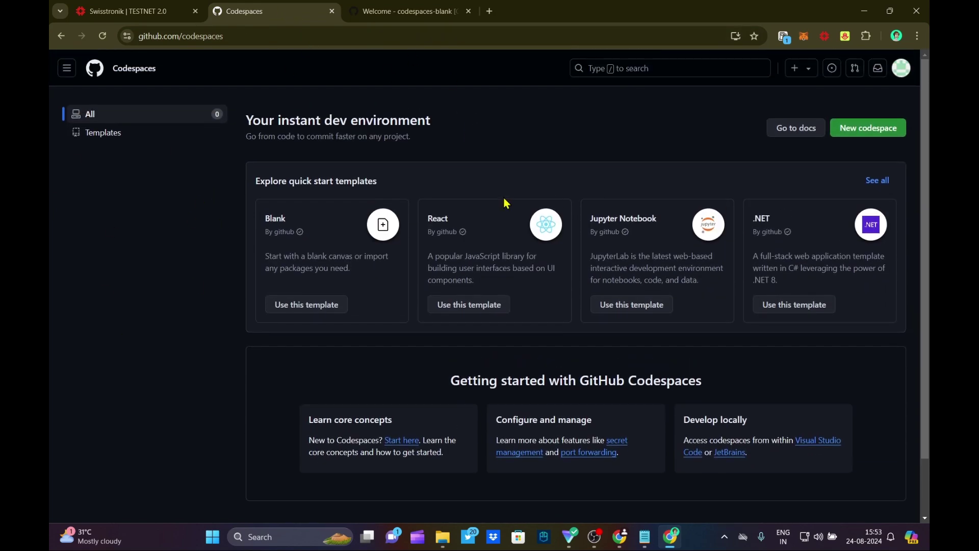
pyautogui.click(105, 36)
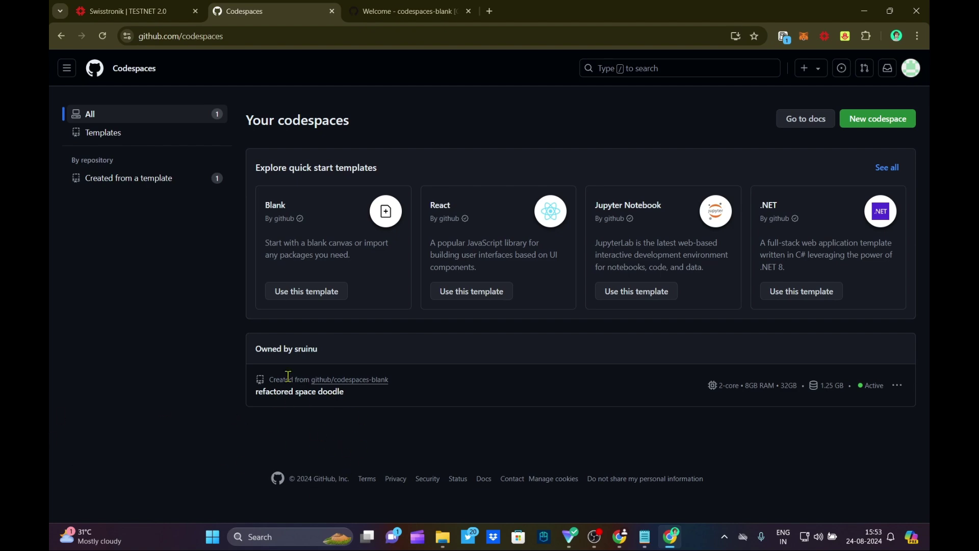
pyautogui.click(400, 12)
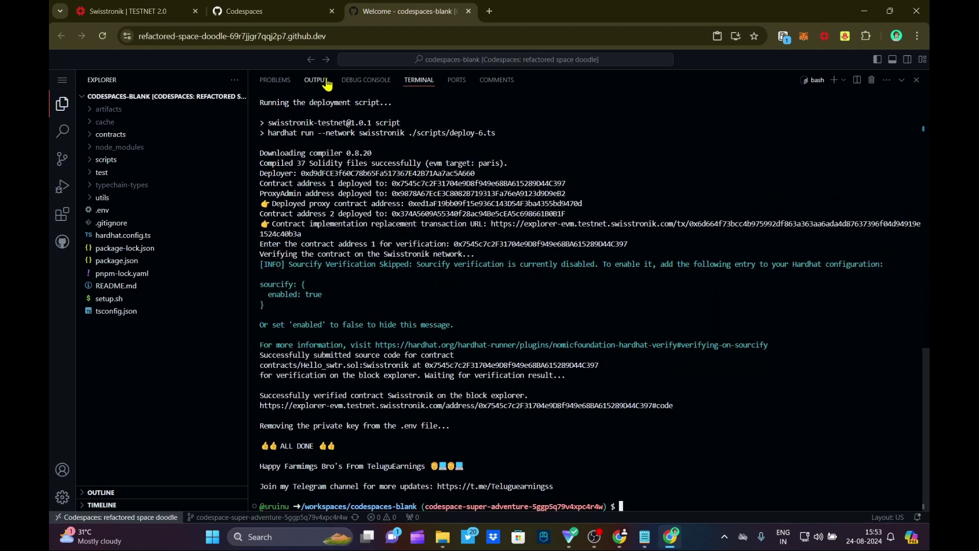
pyautogui.click(278, 12)
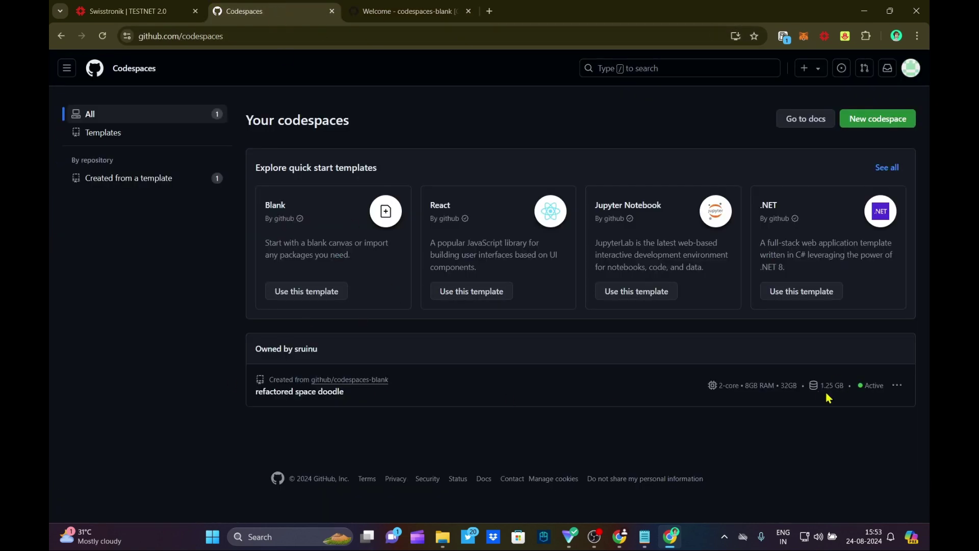
pyautogui.moveTo(858, 390); pyautogui.dragTo(889, 394)
pyautogui.click(898, 386)
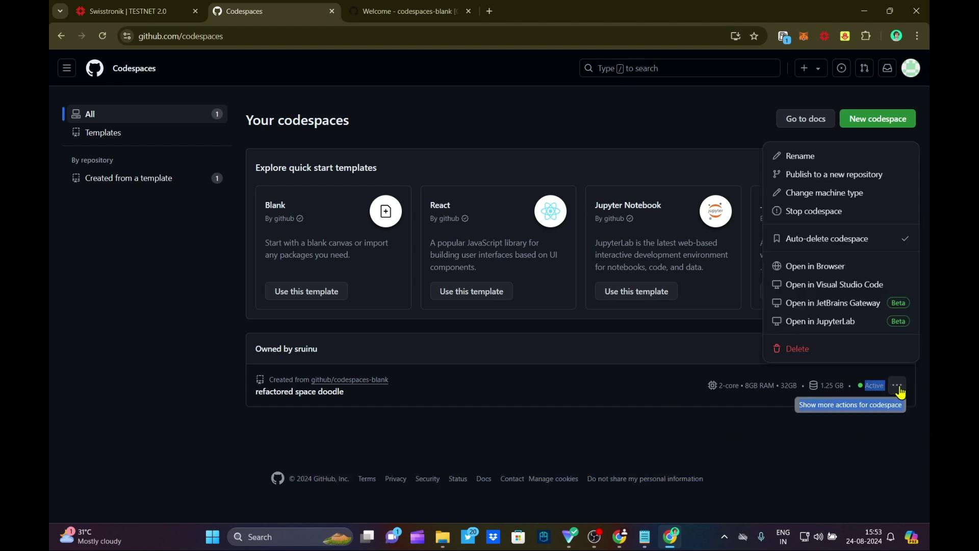
# - Rename the 'refactored space doodle' codespace to 'Deploy task 6'
pyautogui.click(795, 156)
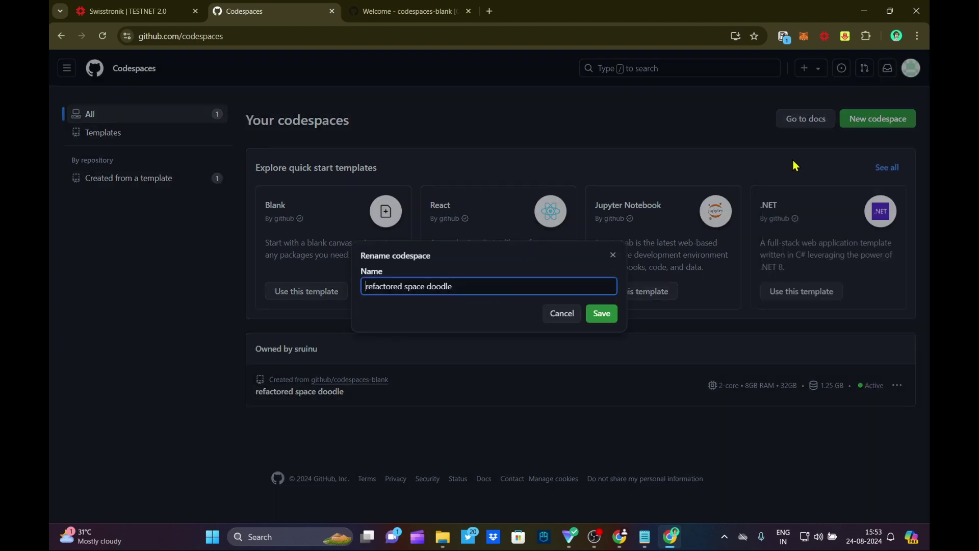
pyautogui.moveTo(474, 284); pyautogui.dragTo(361, 299)
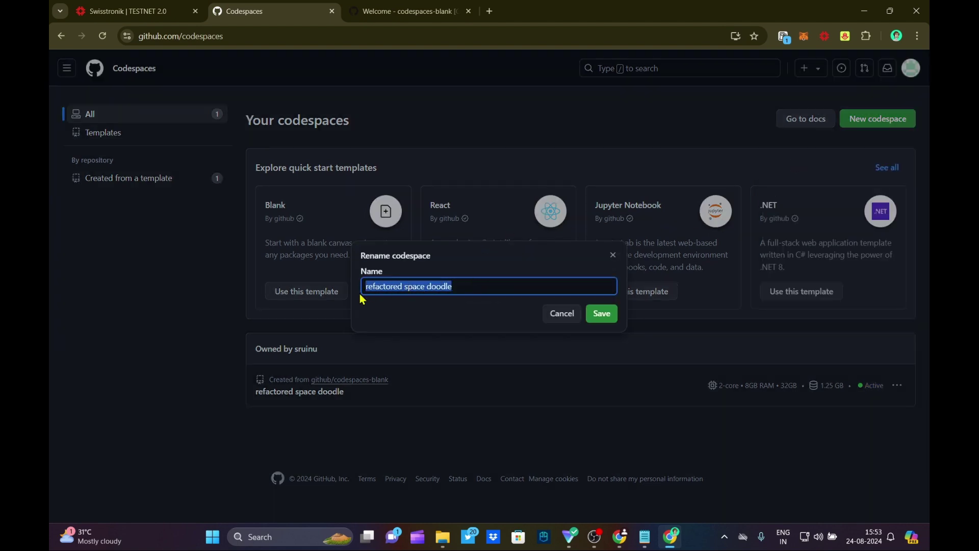
pyautogui.press('BackSpace')
pyautogui.press('capslock')
pyautogui.write('D')
pyautogui.press('capslock')
pyautogui.write('eploy')
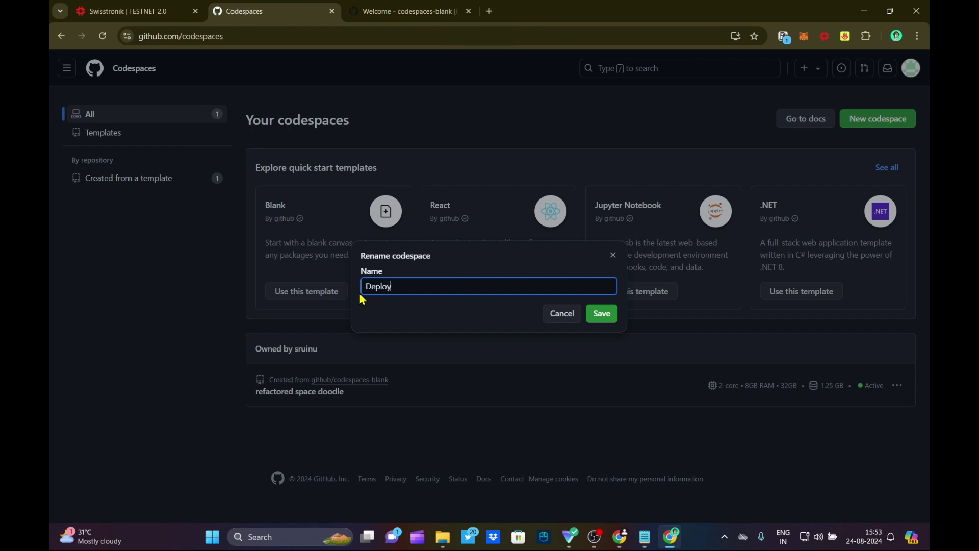
pyautogui.write(' task 6')
pyautogui.click(597, 317)
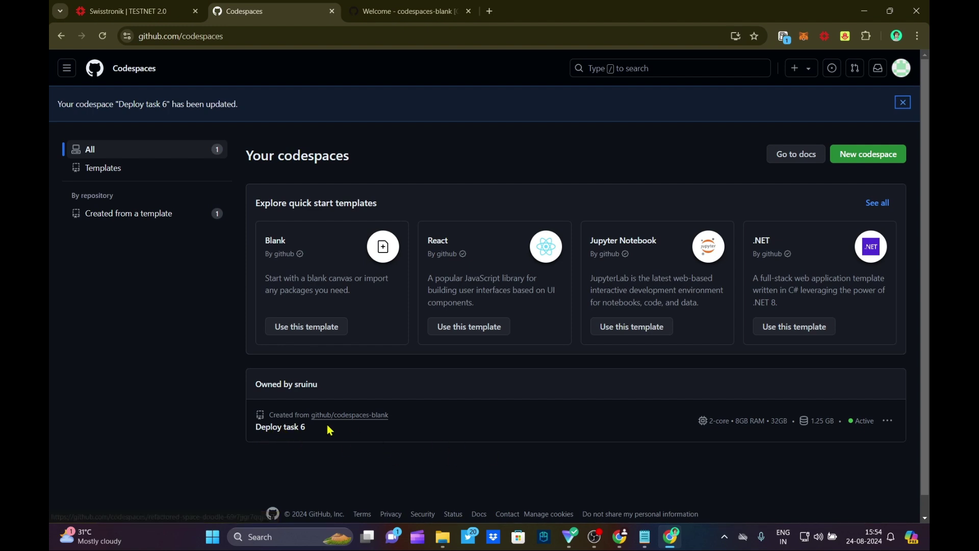
pyautogui.click(889, 426)
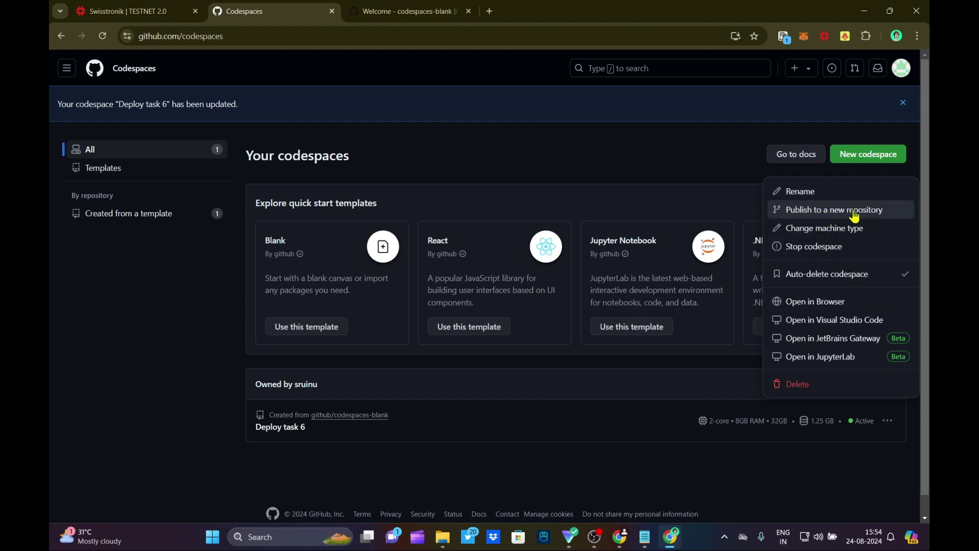
# - Publish the codespace as the new public repository Deploy-task-6 and view its page
pyautogui.click(827, 211)
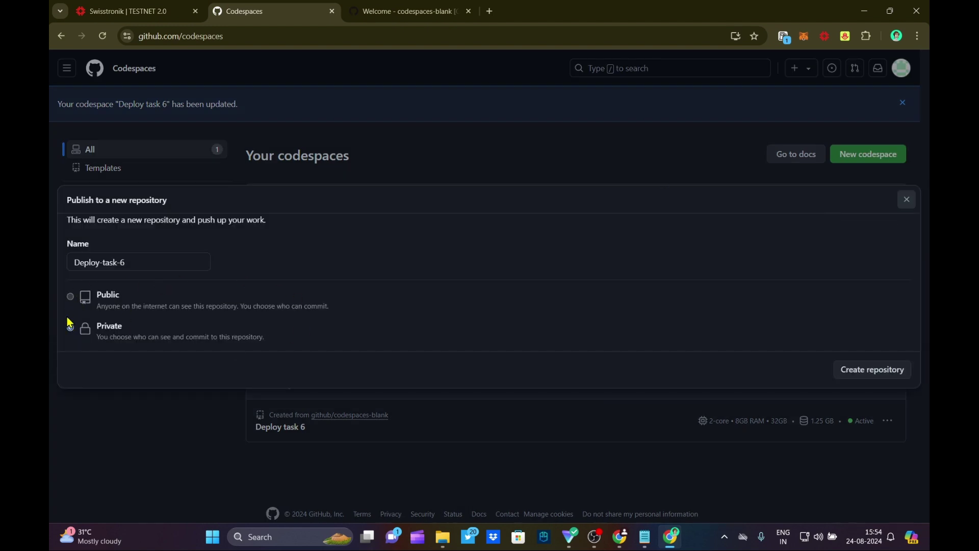
pyautogui.click(70, 297)
pyautogui.click(868, 376)
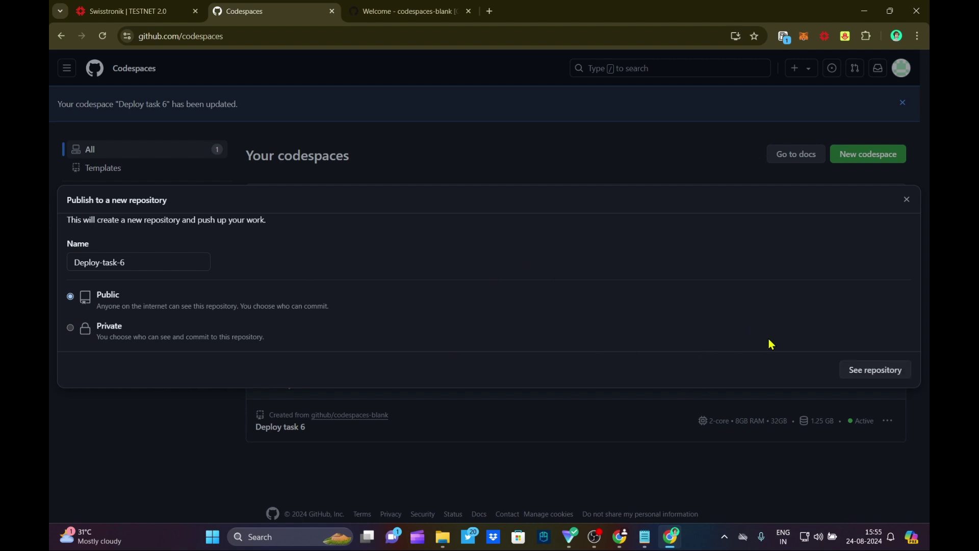
pyautogui.click(871, 378)
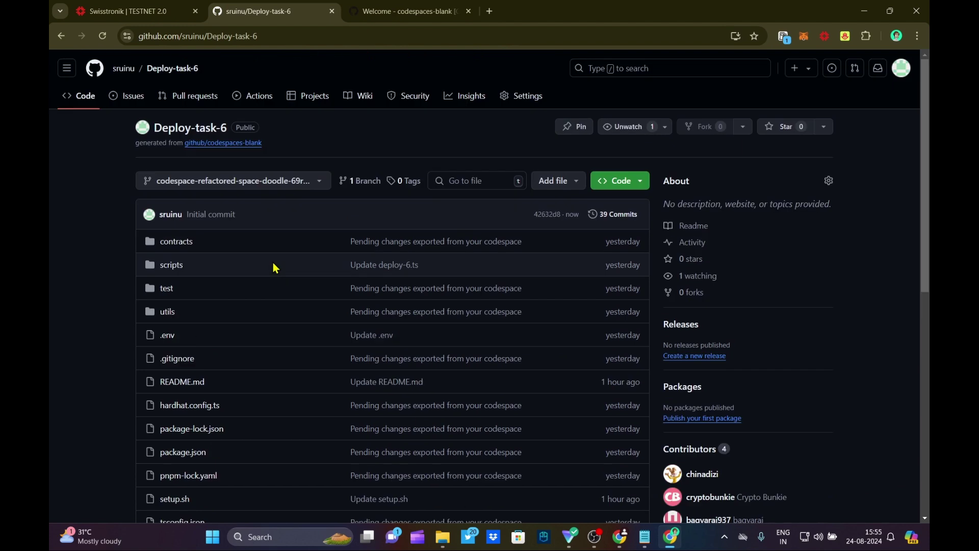
# - Copy the Deploy-task-6 HTTPS clone URL and return to the Swisstronik Deploy Proxy dialog
pyautogui.click(611, 190)
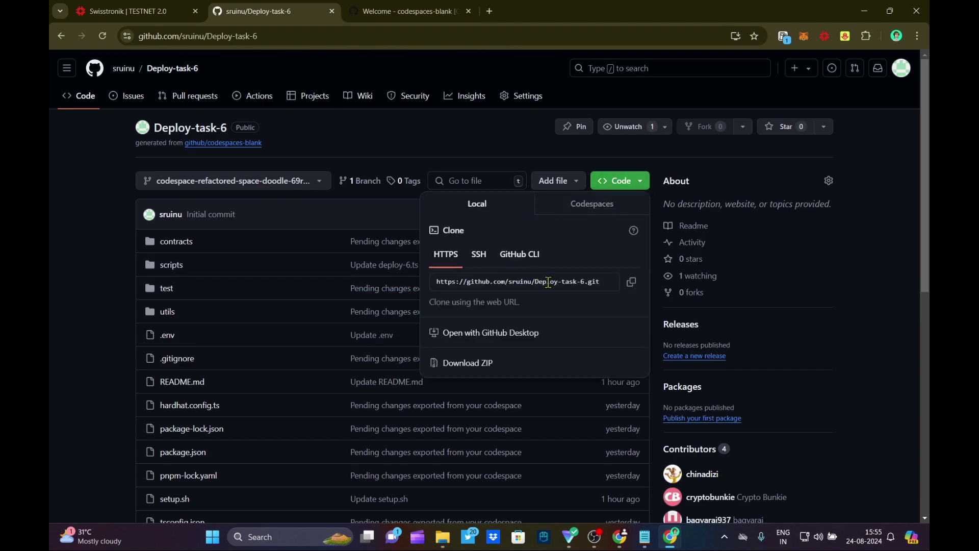
pyautogui.click(632, 282)
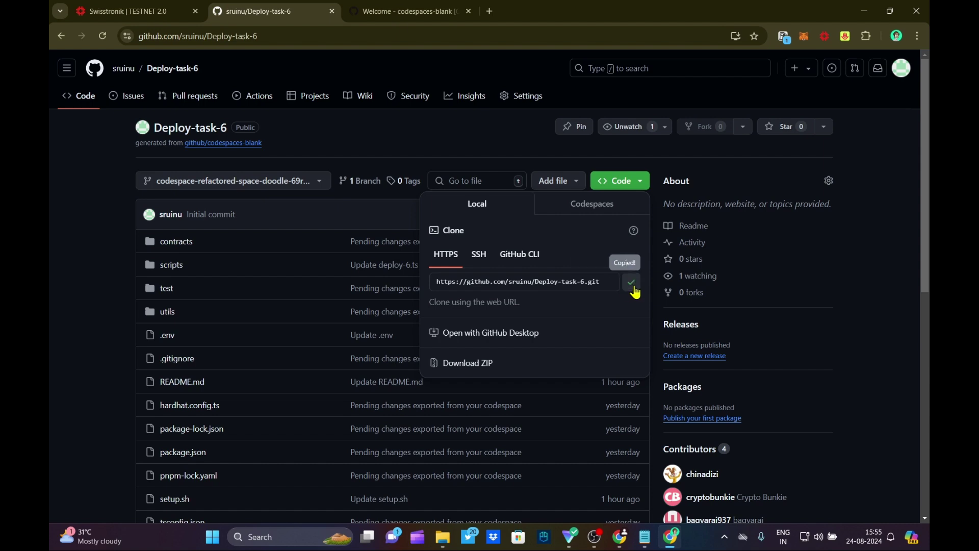
pyautogui.click(151, 13)
pyautogui.scroll(-1, 357, 283)
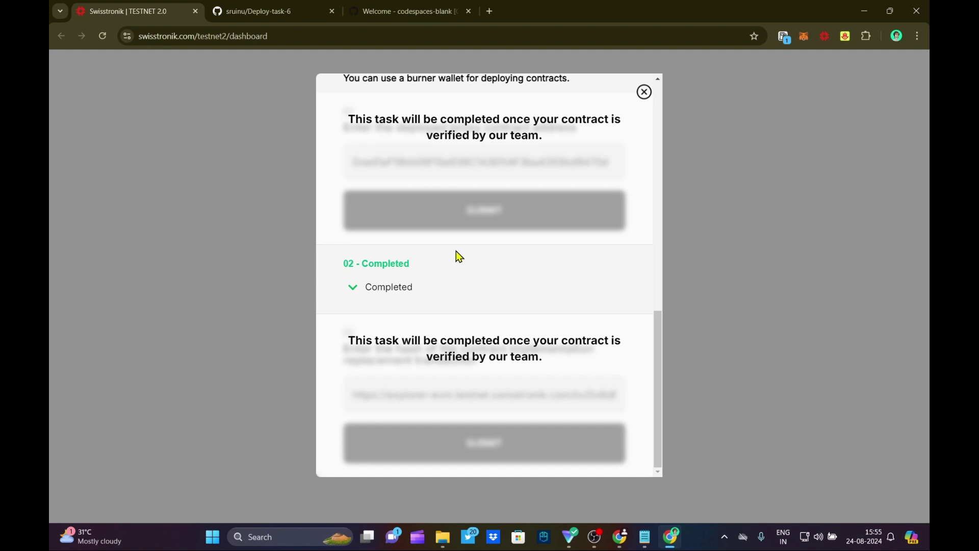
# - Switch the MetaMask wallet to the swisstronik account holding 5.9 SWTR
pyautogui.scroll(3, 492, 247)
pyautogui.scroll(-3, 514, 230)
pyautogui.scroll(3, 457, 218)
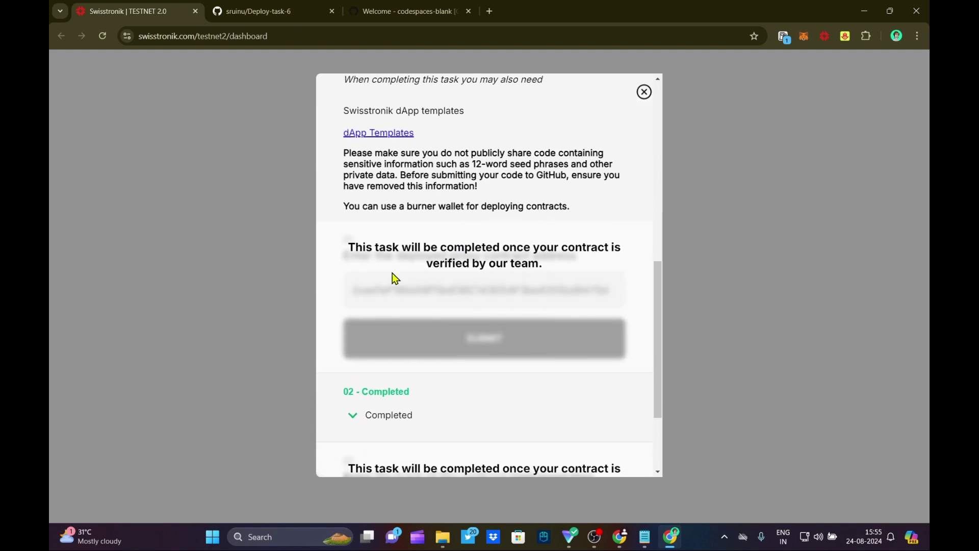
pyautogui.click(804, 36)
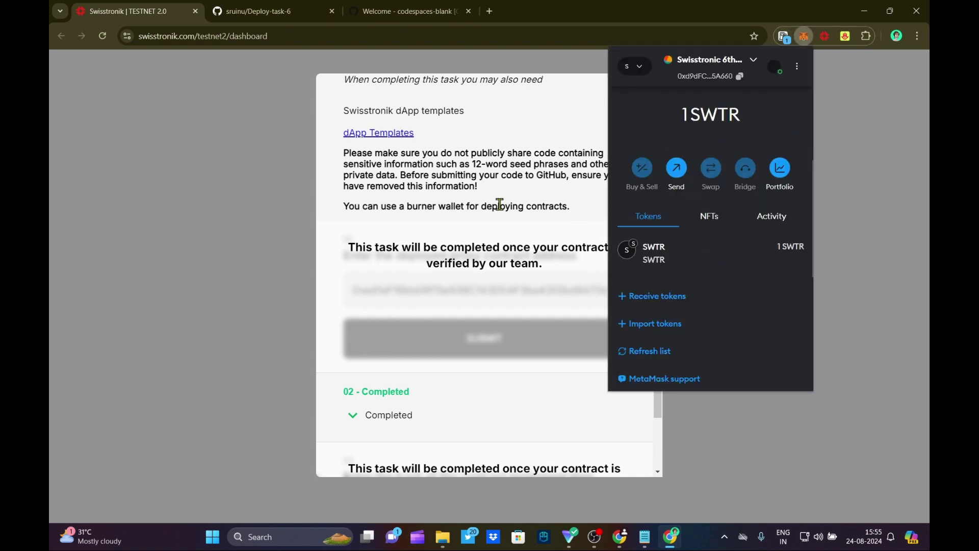
pyautogui.click(749, 60)
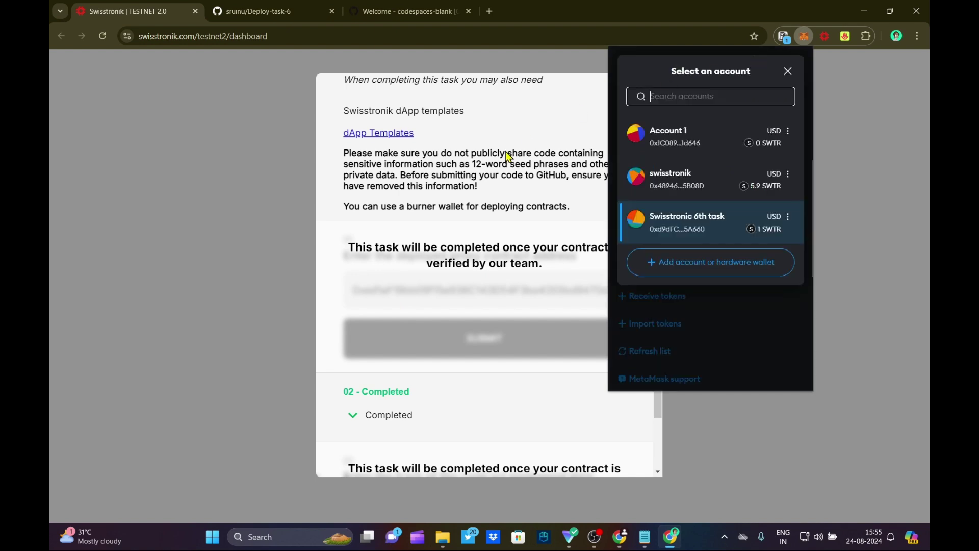
pyautogui.click(652, 189)
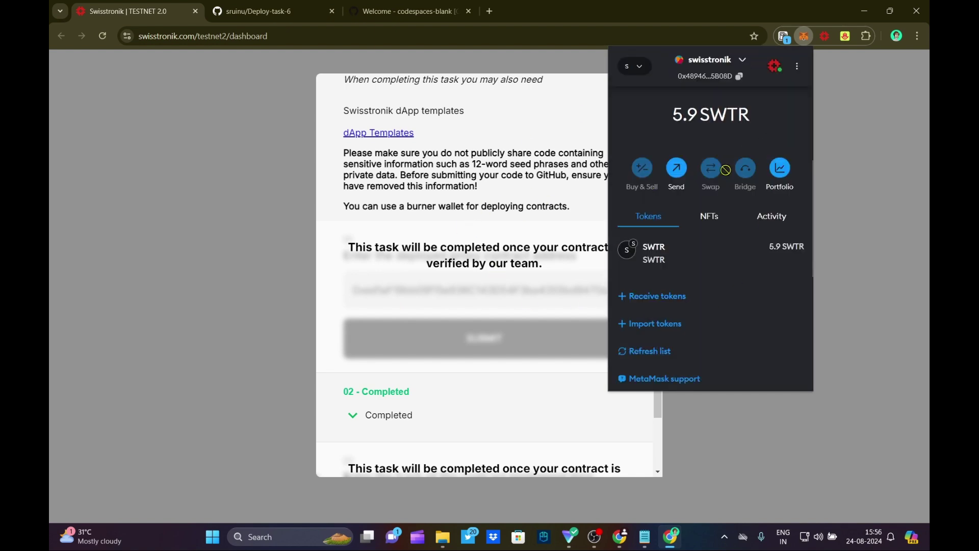
# - Close the wallet popup and Deploy Proxy dialog, then reopen MetaMask over the tasks grid
pyautogui.click(742, 60)
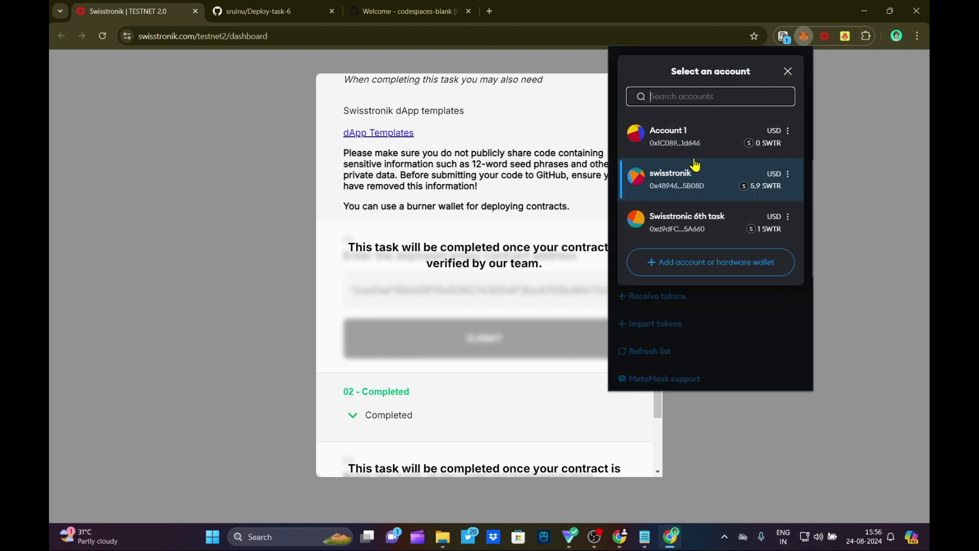
pyautogui.click(788, 72)
pyautogui.click(824, 102)
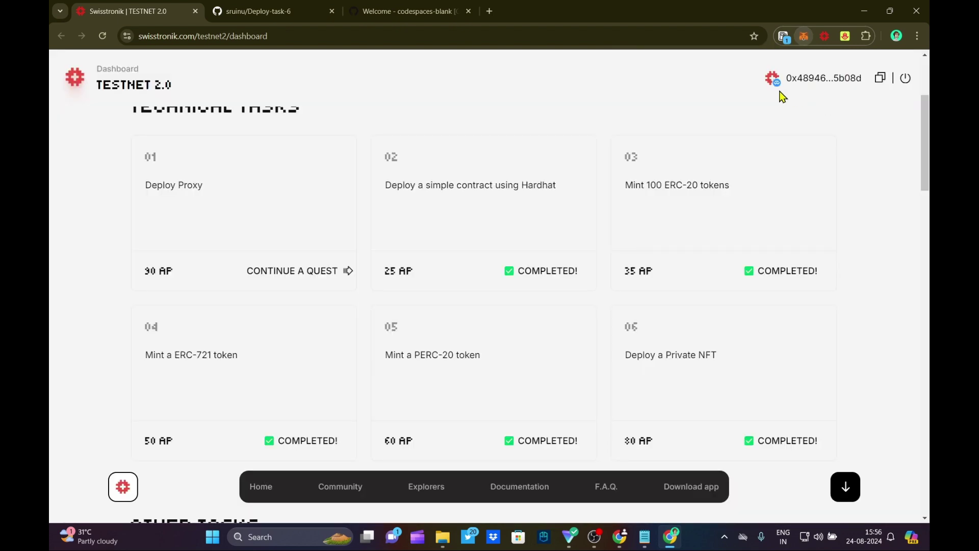
pyautogui.scroll(1, 313, 231)
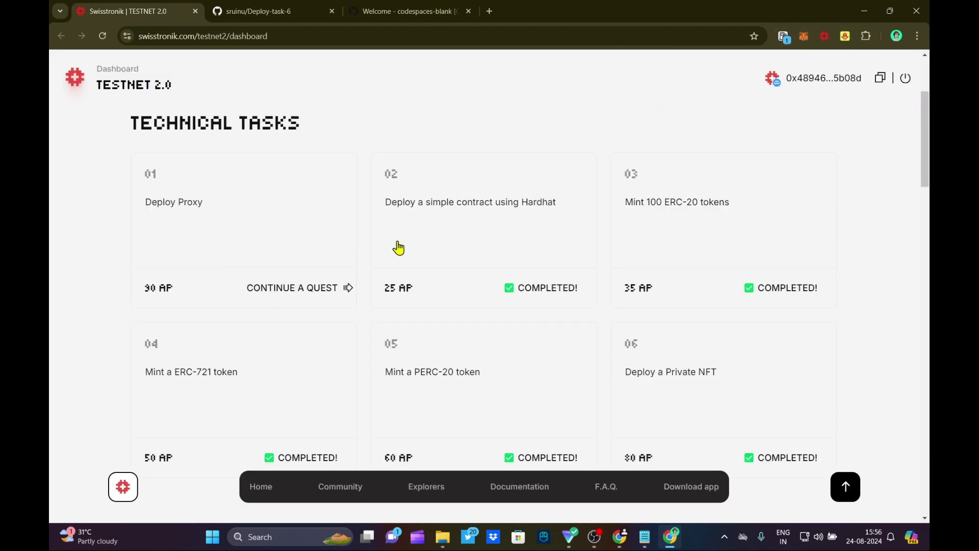
pyautogui.click(804, 35)
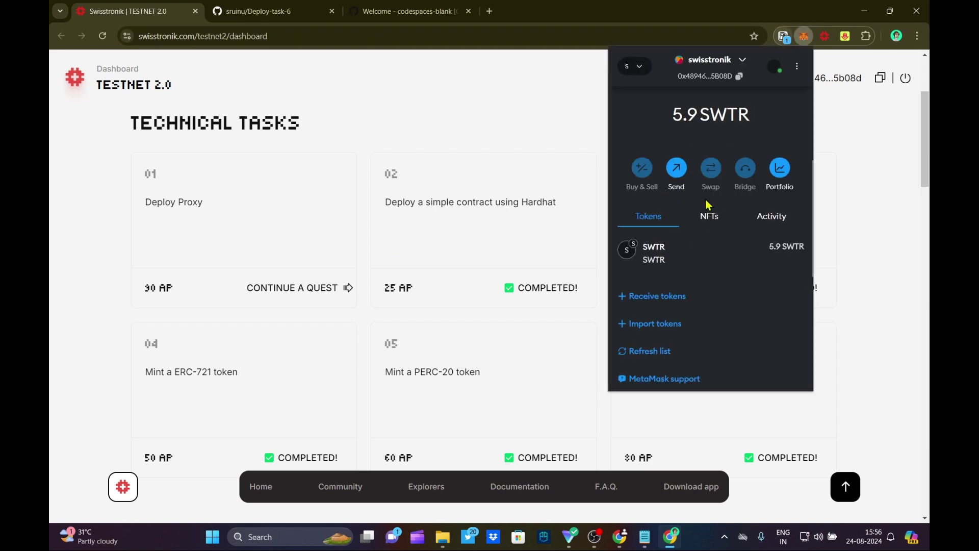